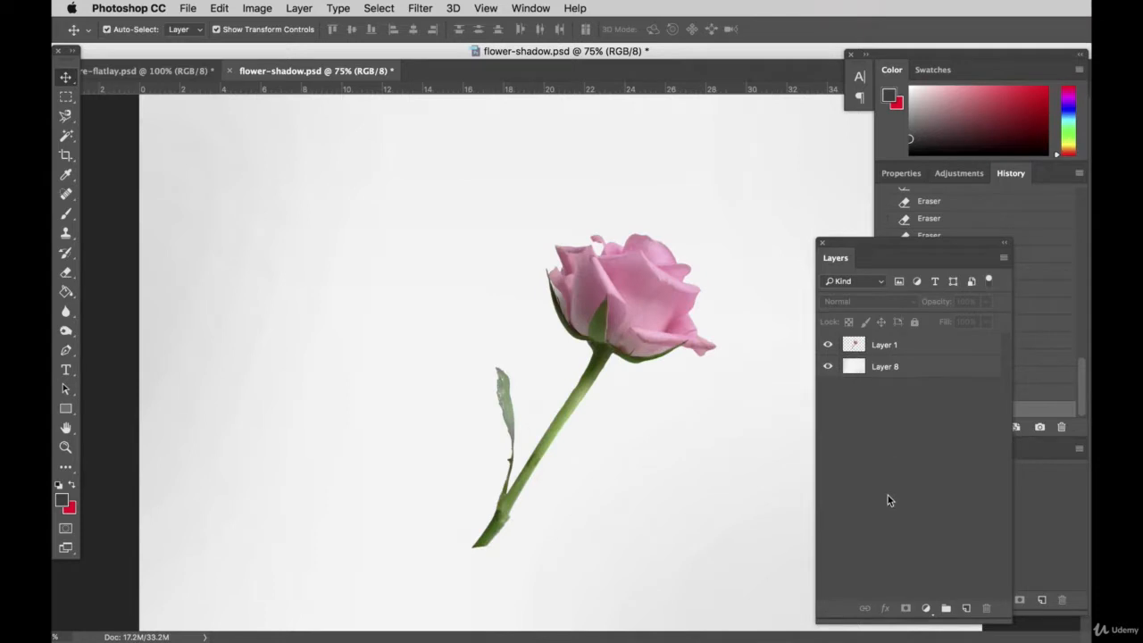
Step: Move the rose slightly up and to the left, and add a new layer named "shadow"
drag(632, 318, 589, 327)
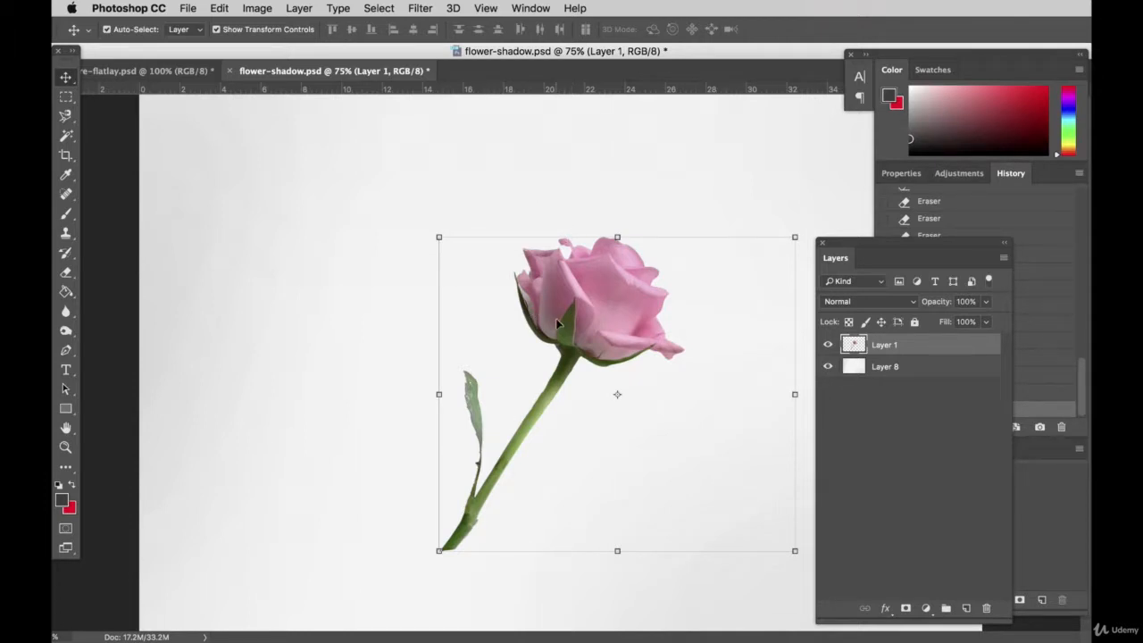
drag(555, 318, 536, 307)
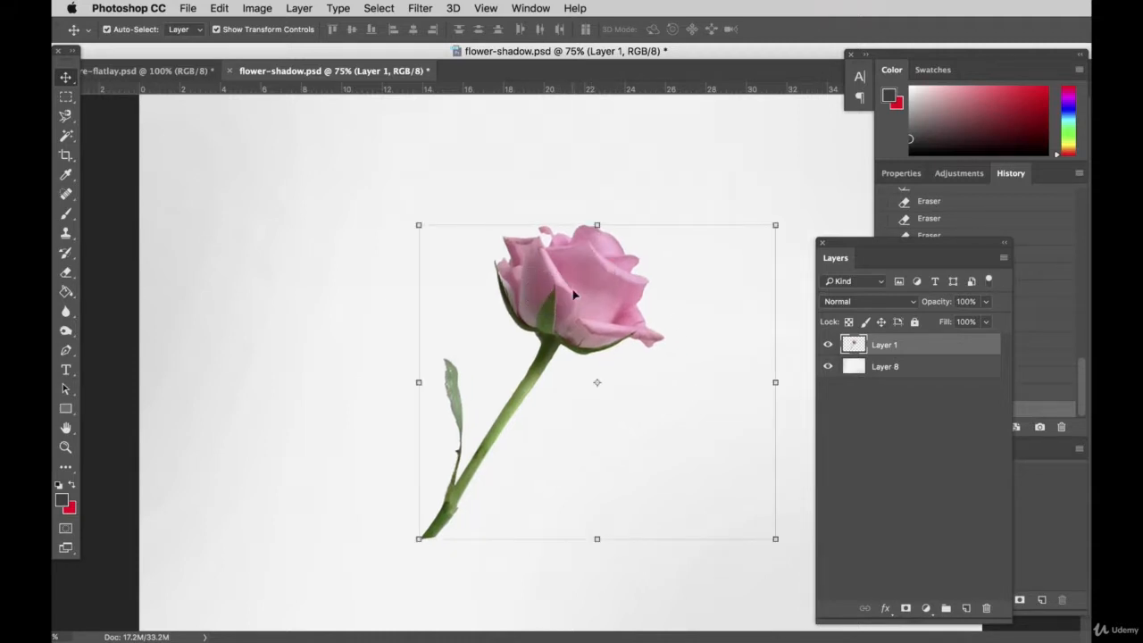
click(965, 608)
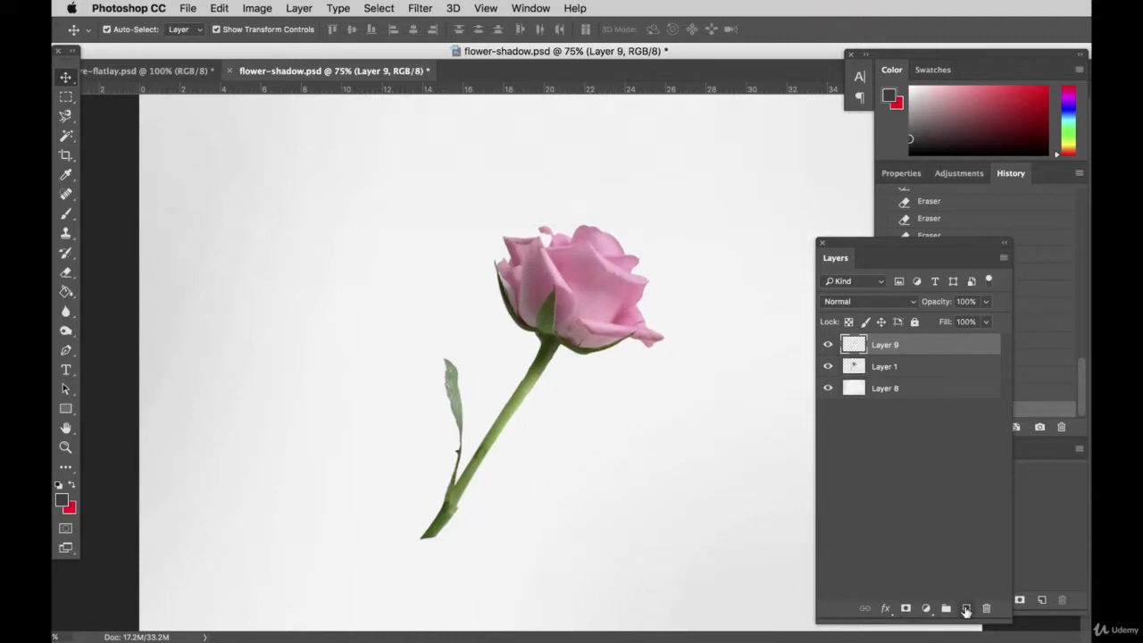
click(66, 214)
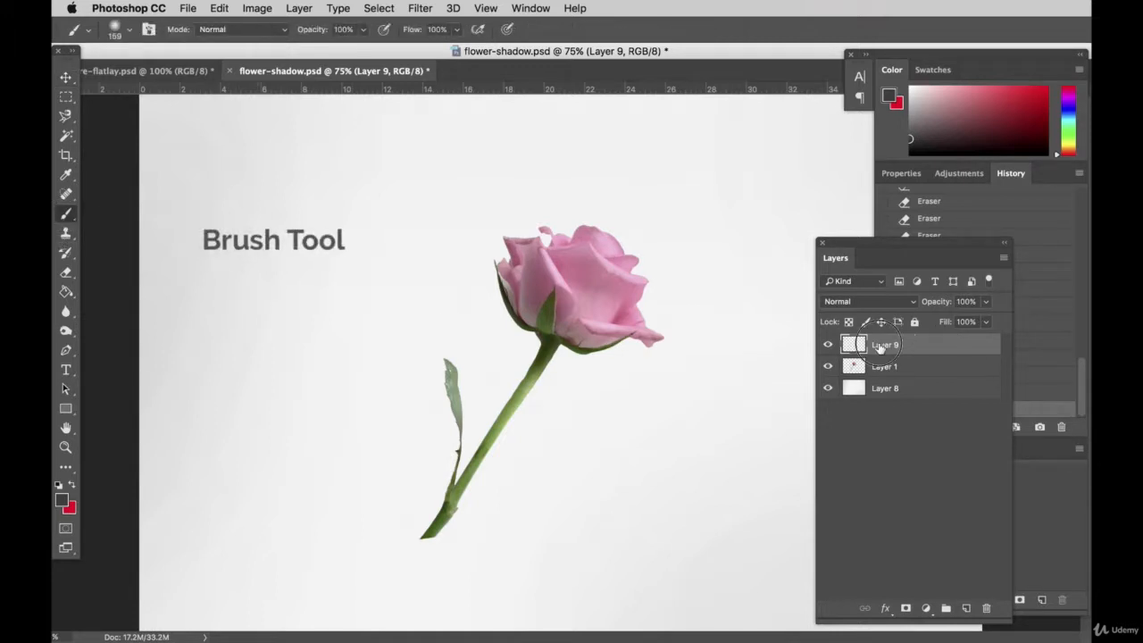
double_click(882, 346)
text(shadow)
key(Return)
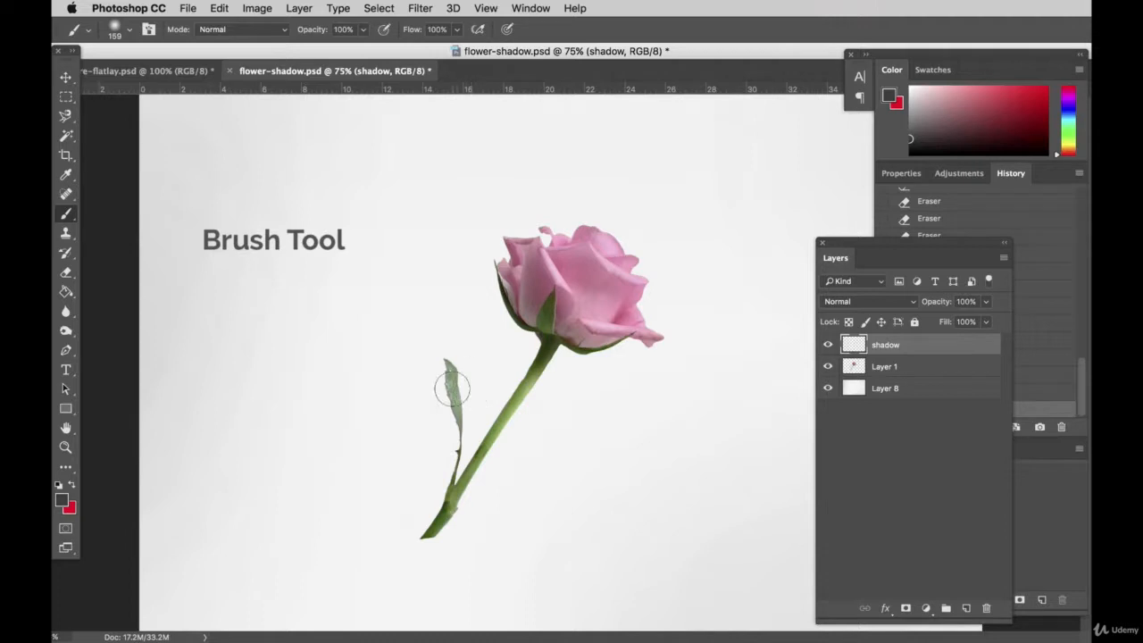
Step: Place the shadow layer below Layer 1 and brush a soft dark shadow along the left side of the flower head and the leaf
mouse_move(513, 308)
mouse_down()
mouse_move(515, 286)
mouse_move(508, 308)
mouse_move(527, 353)
mouse_up()
mouse_move(918, 349)
mouse_down()
mouse_move(893, 359)
mouse_move(902, 373)
mouse_up()
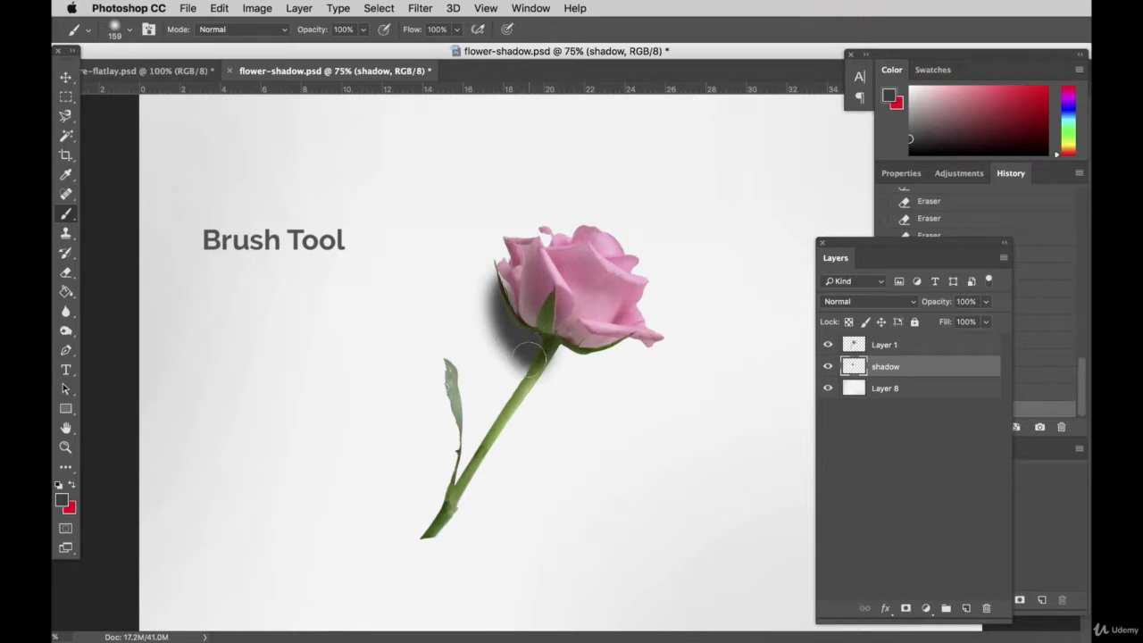
mouse_move(529, 358)
mouse_down()
mouse_move(506, 321)
mouse_move(512, 291)
mouse_move(536, 334)
mouse_up()
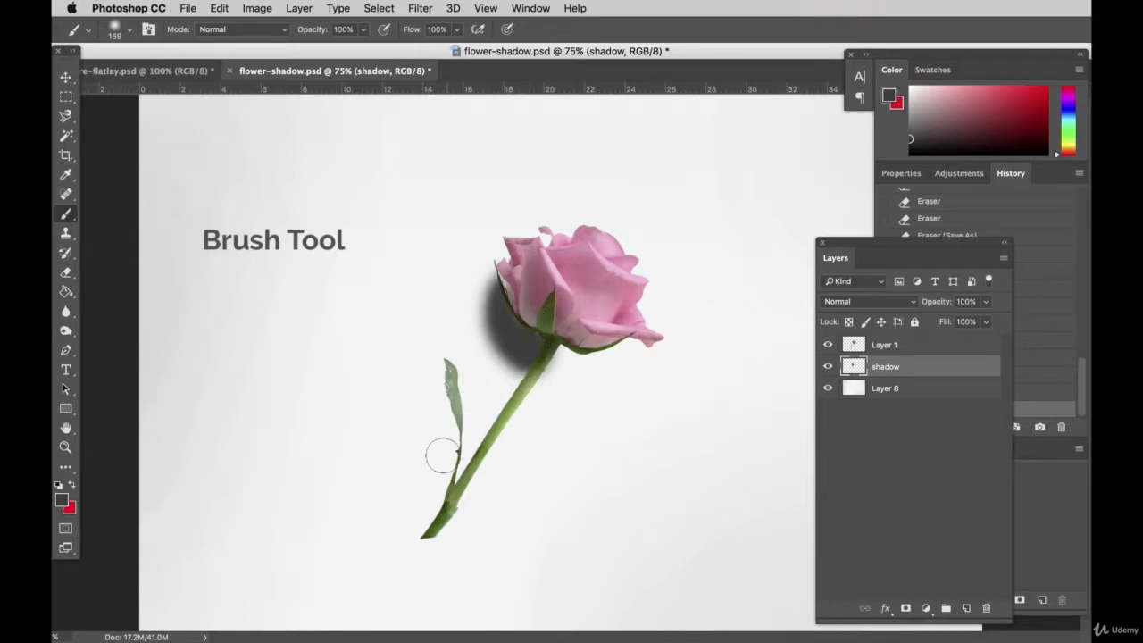
mouse_move(436, 509)
mouse_down()
mouse_move(451, 447)
mouse_move(434, 378)
mouse_move(431, 446)
mouse_up()
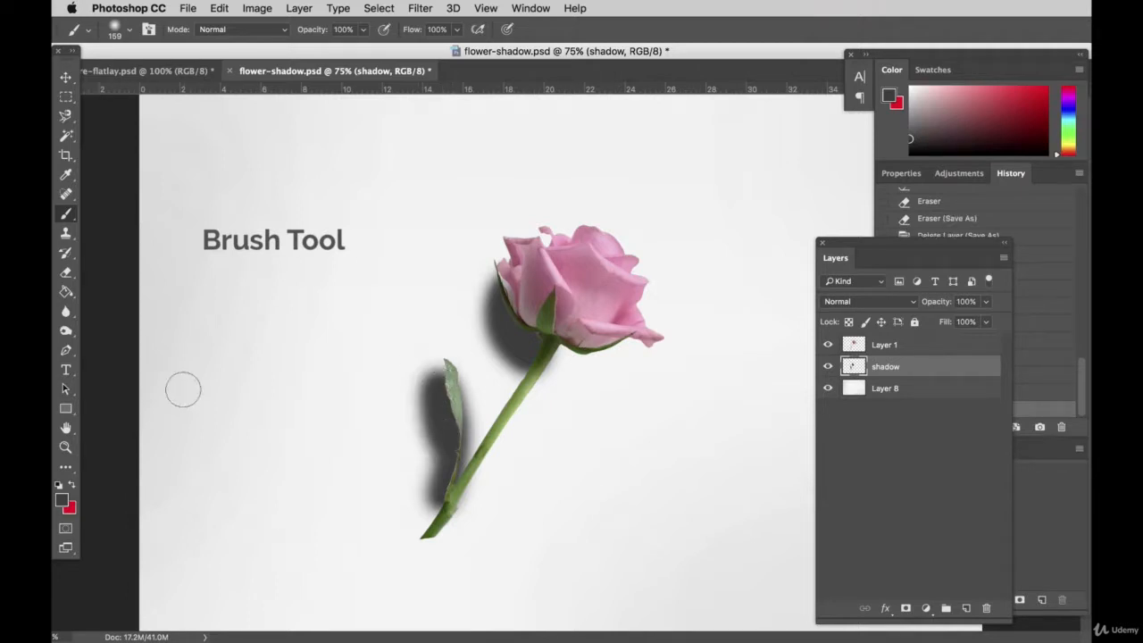
Step: Set the brush size to 91 px and paint more shadow along the stem, its cut end and the leaf
click(132, 31)
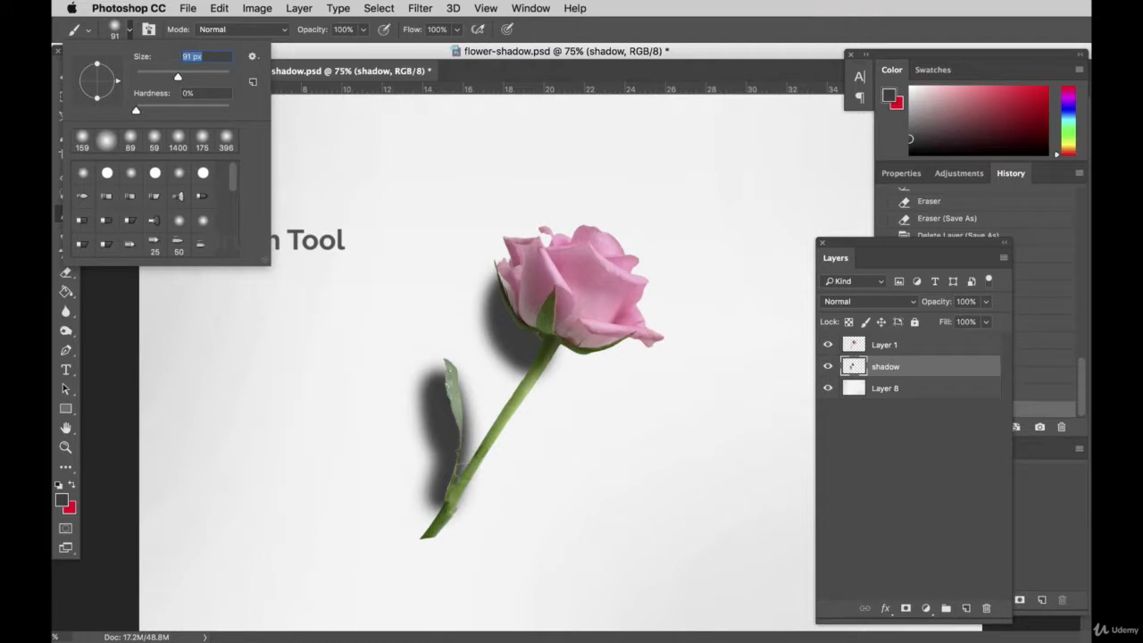
key(Return)
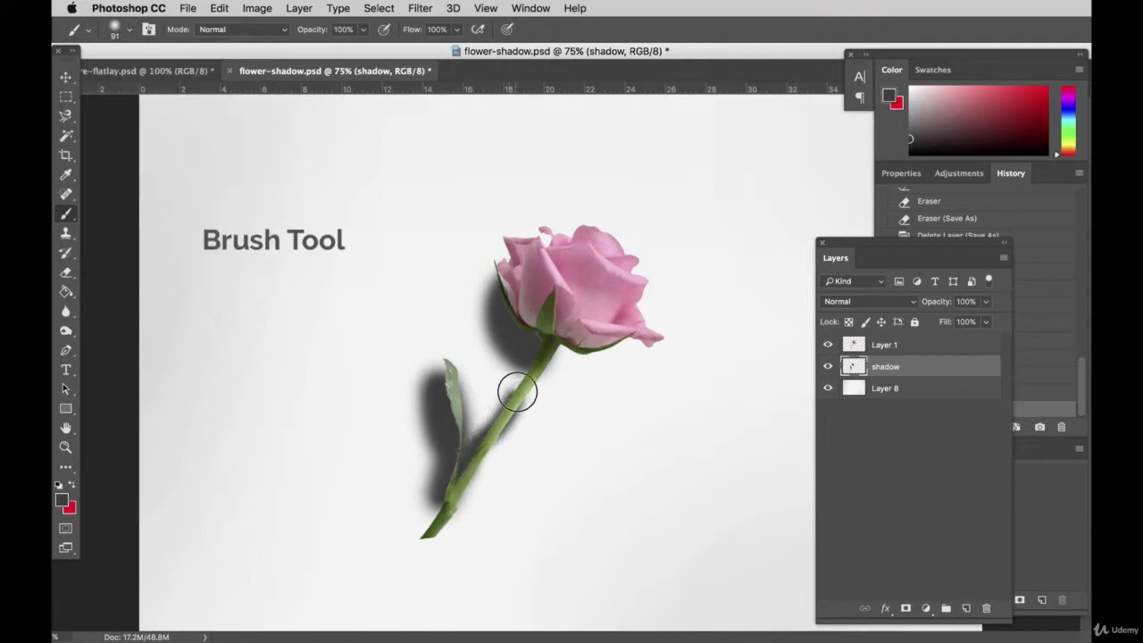
drag(518, 392, 540, 291)
mouse_move(422, 491)
mouse_down()
mouse_move(422, 536)
mouse_move(448, 473)
mouse_move(441, 382)
mouse_up()
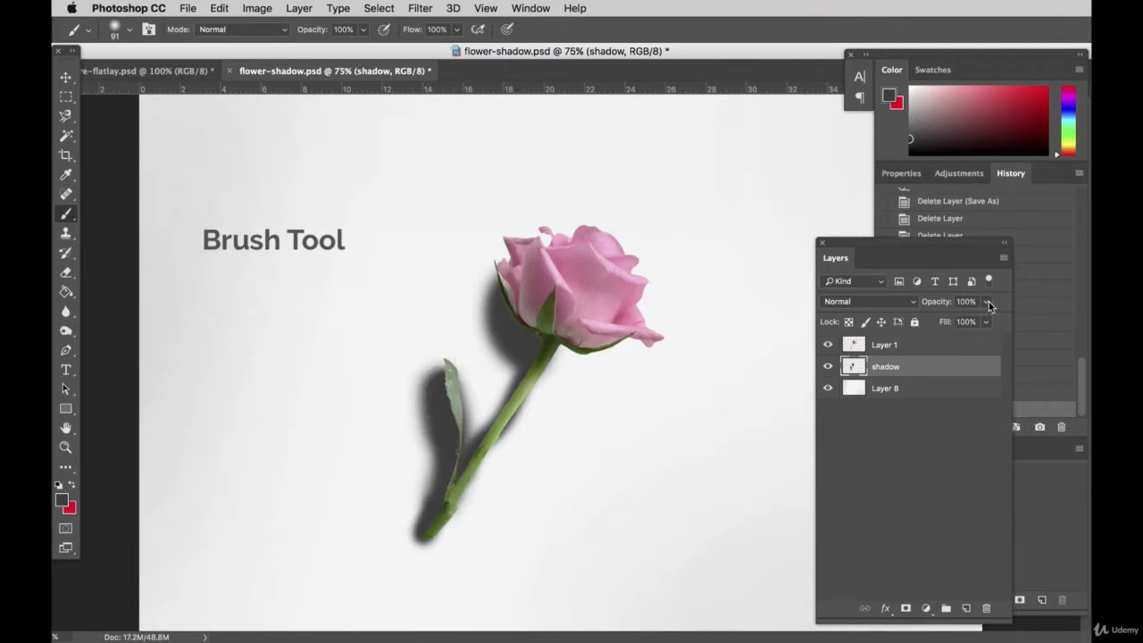
Step: Lower the shadow layer's opacity to 18%
click(985, 302)
click(928, 322)
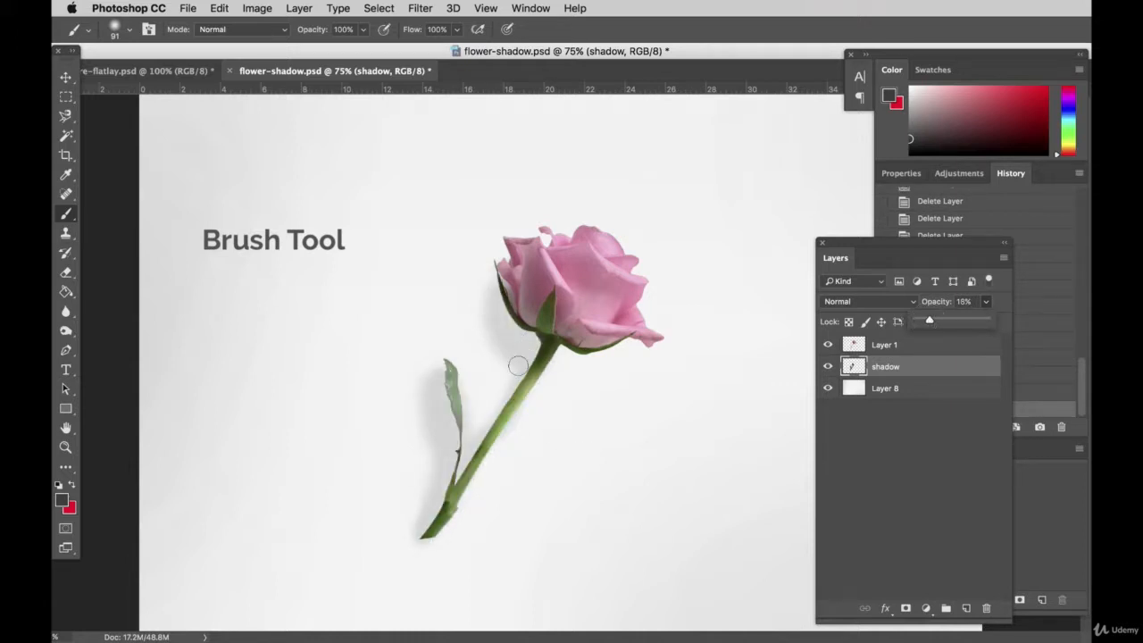
Step: Soften the shadow's outer edges around the leaf, stem and flower head with the Eraser at 39% opacity
click(61, 636)
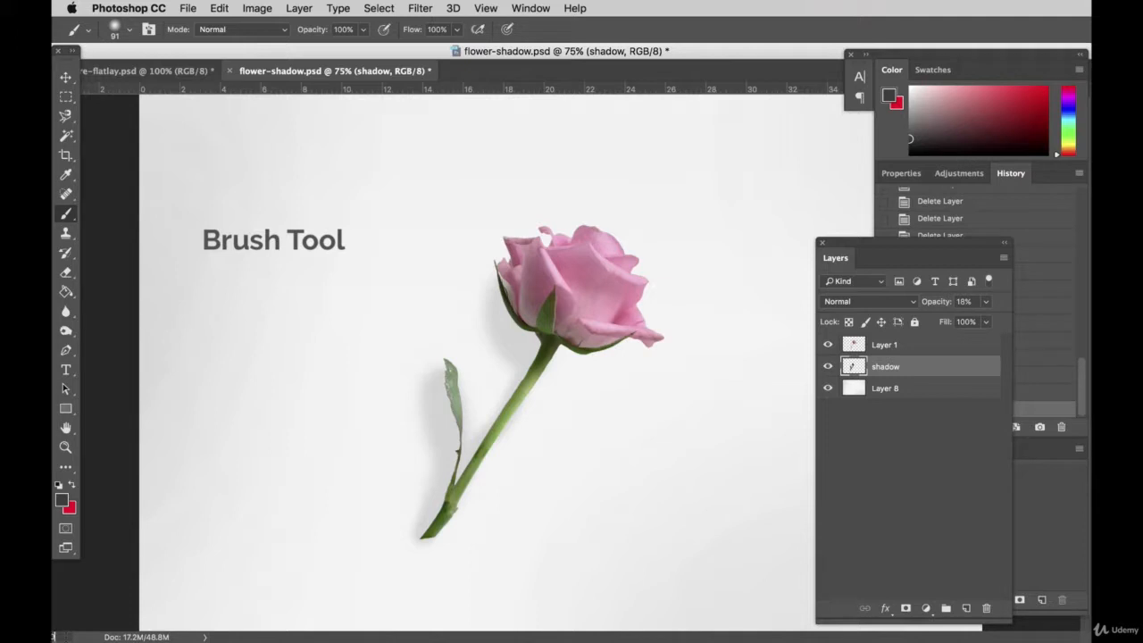
key(Return)
scroll(490, 457, down, 3)
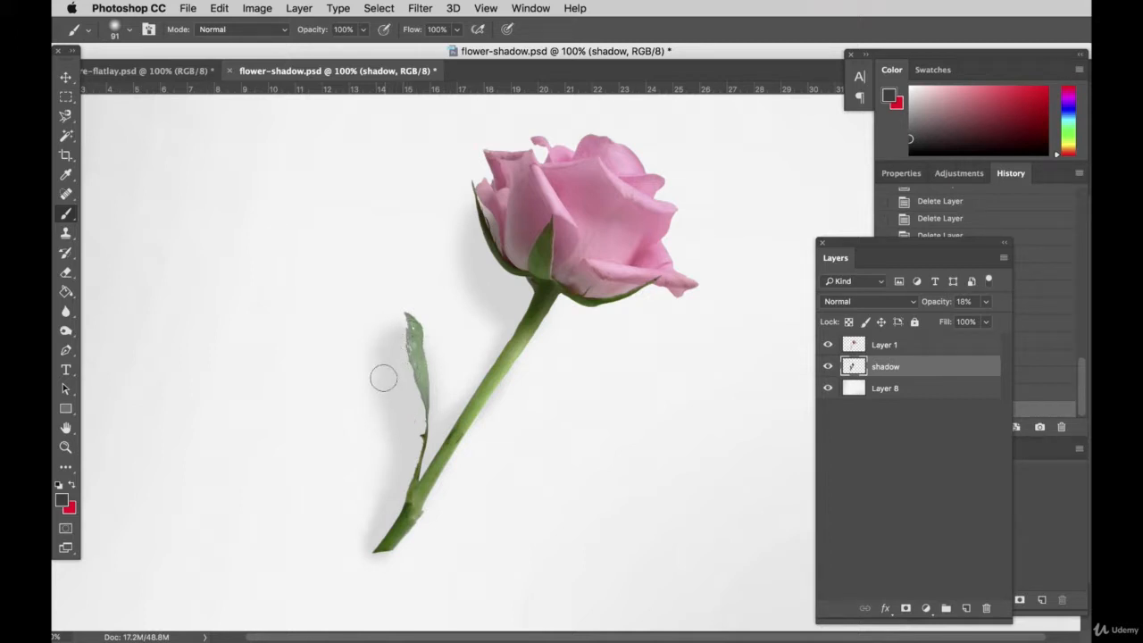
click(67, 274)
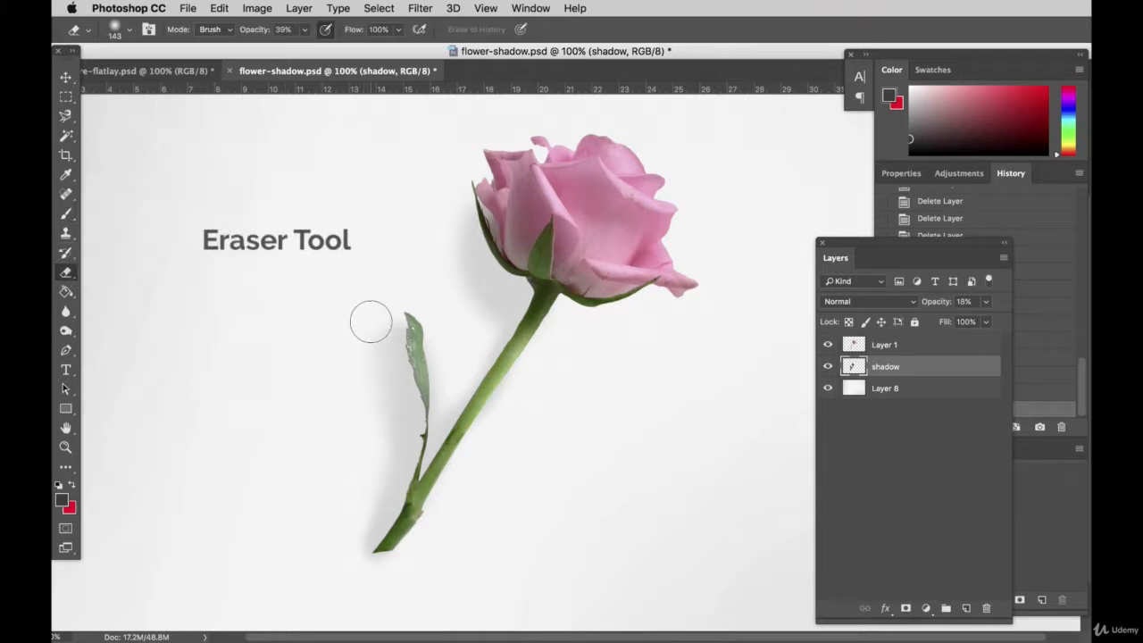
mouse_move(375, 320)
mouse_down()
mouse_move(375, 375)
mouse_move(379, 341)
mouse_up()
mouse_move(376, 452)
mouse_down()
mouse_move(350, 387)
mouse_move(379, 422)
mouse_move(385, 460)
mouse_move(369, 399)
mouse_move(433, 386)
mouse_move(432, 309)
mouse_up()
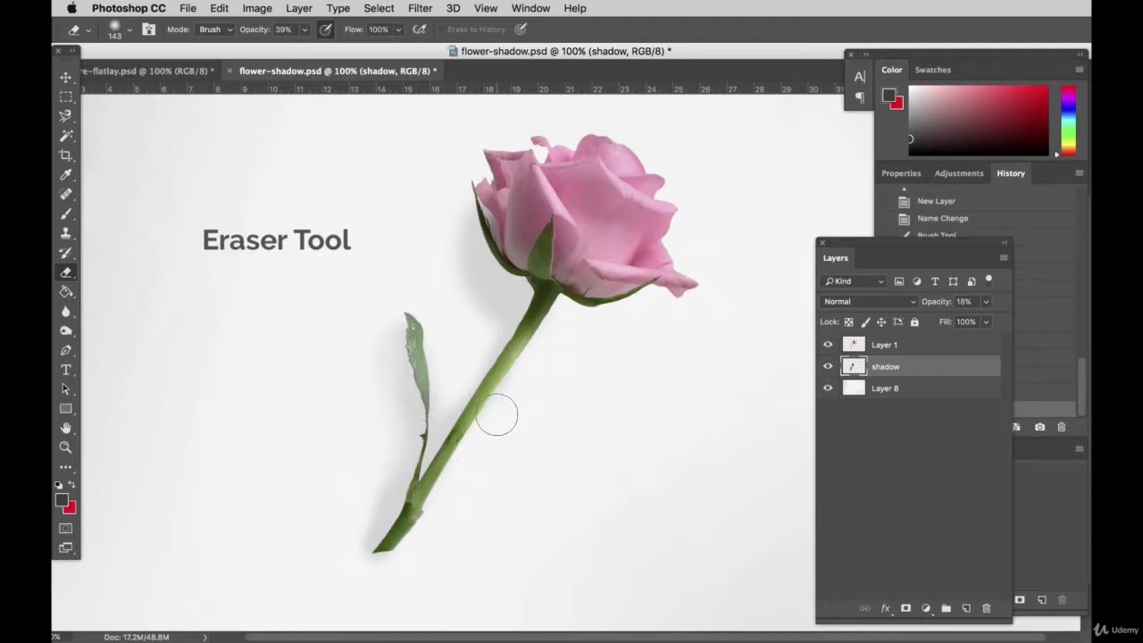
mouse_move(497, 413)
mouse_down()
mouse_move(535, 363)
mouse_move(522, 394)
mouse_up()
mouse_move(446, 497)
mouse_down()
mouse_move(458, 447)
mouse_move(539, 343)
mouse_up()
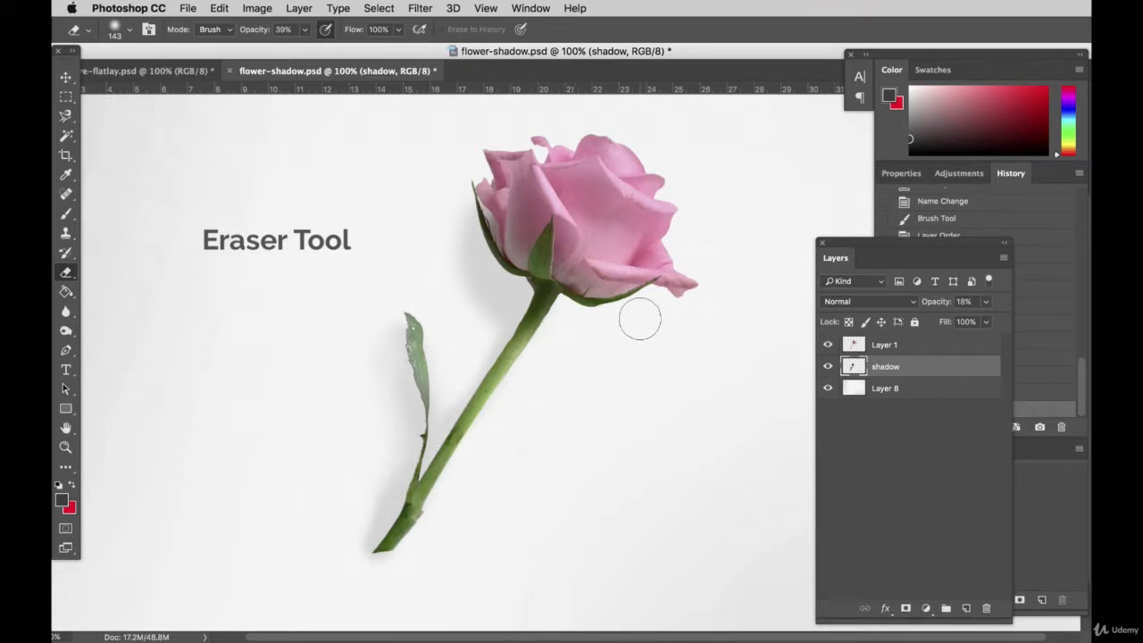
drag(455, 539, 458, 533)
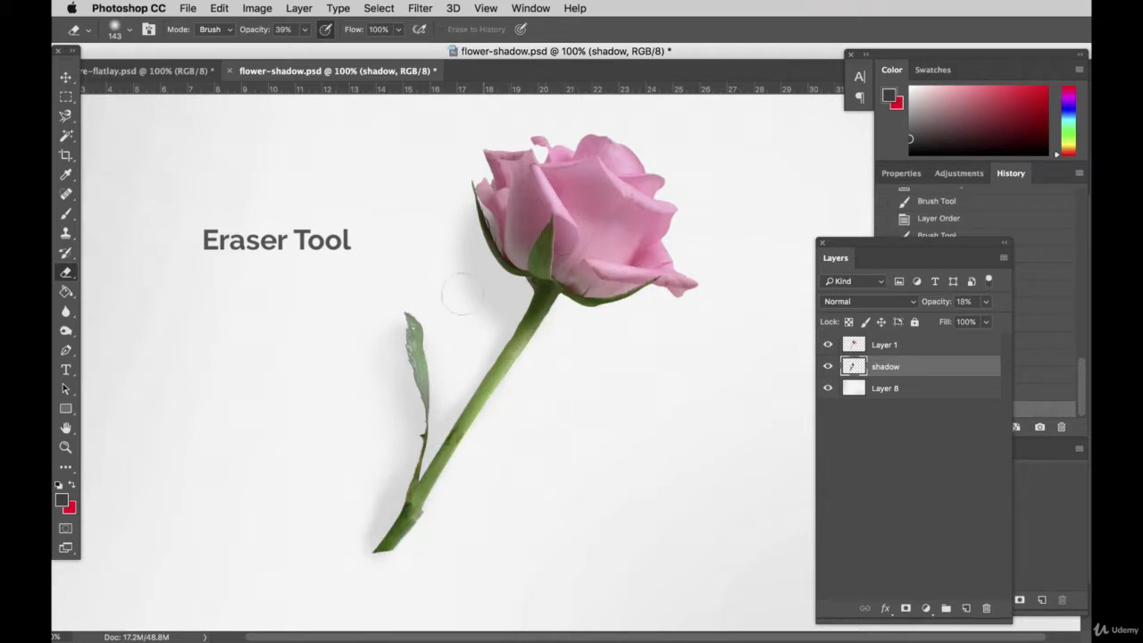
mouse_move(468, 318)
mouse_down()
mouse_move(454, 264)
mouse_move(459, 222)
mouse_up()
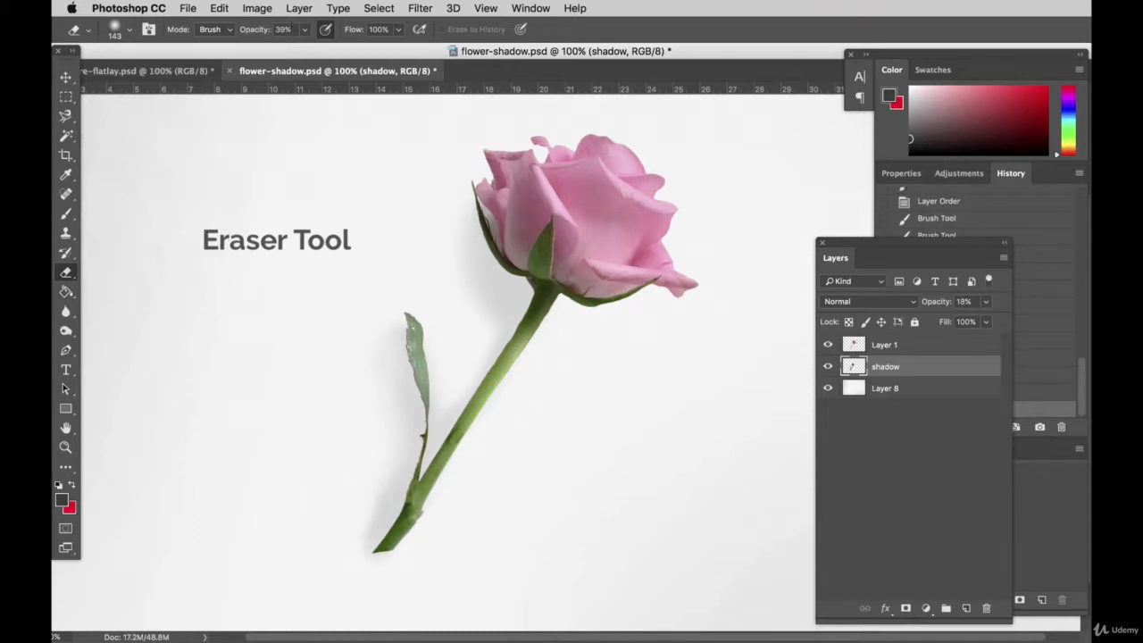
Step: Set the Eraser opacity to 49% and thin the shadow beside the flower head, the upper stem and the leaf
click(304, 30)
drag(306, 51, 312, 51)
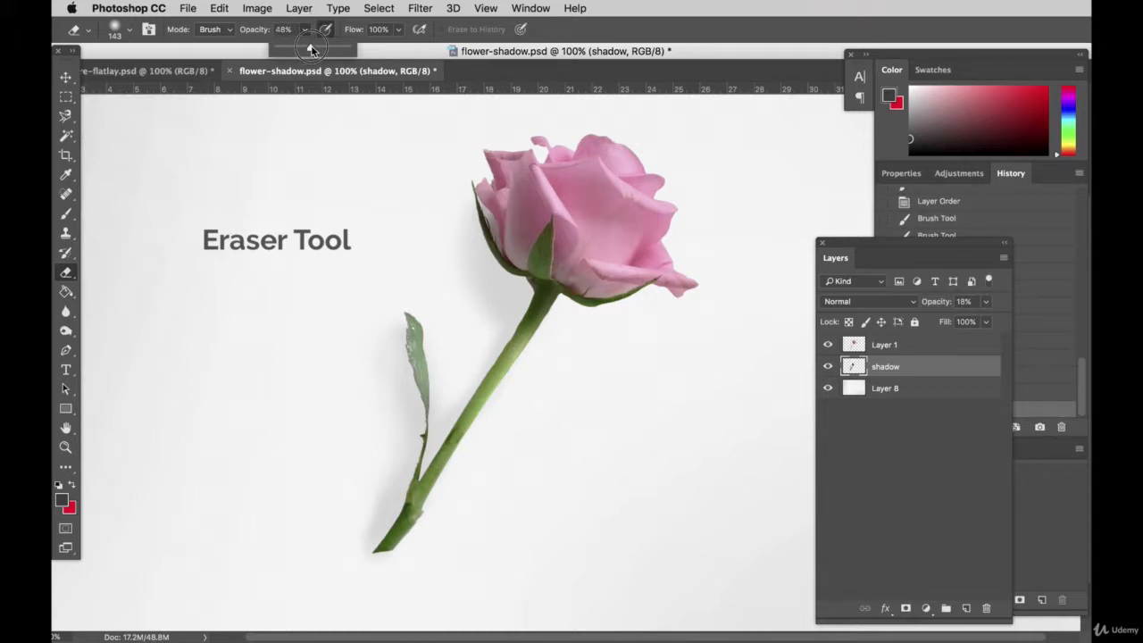
drag(467, 327, 465, 208)
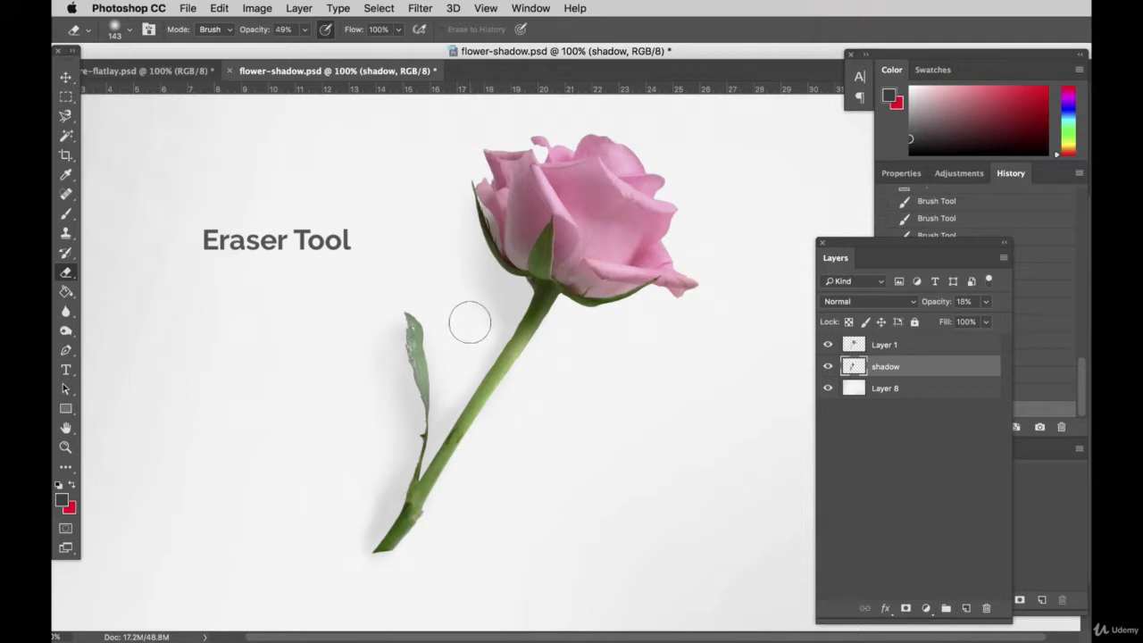
drag(470, 323, 447, 398)
mouse_move(395, 453)
mouse_down()
mouse_move(370, 449)
mouse_move(360, 342)
mouse_up()
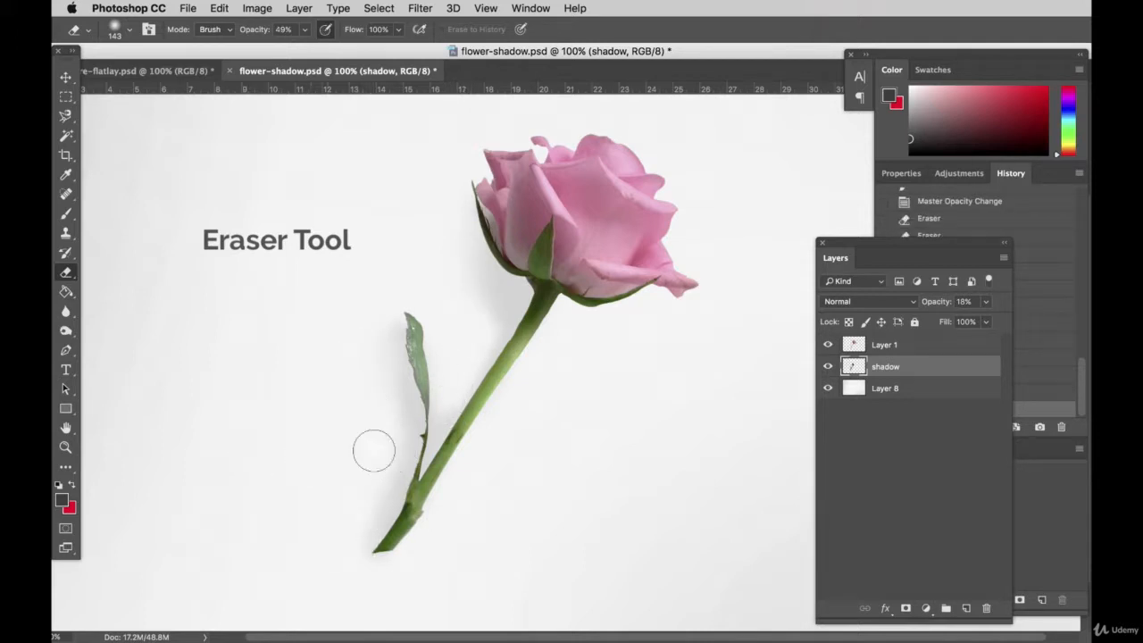
Step: Reduce the Eraser's brush size to 71 px
scroll(691, 479, up, 3)
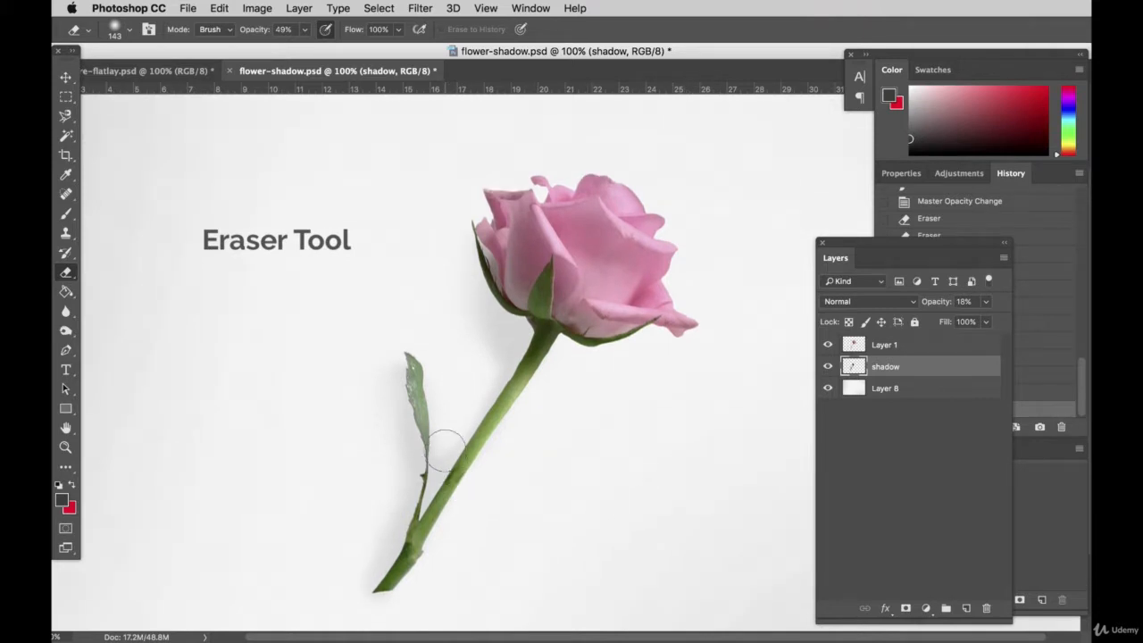
click(146, 31)
click(131, 31)
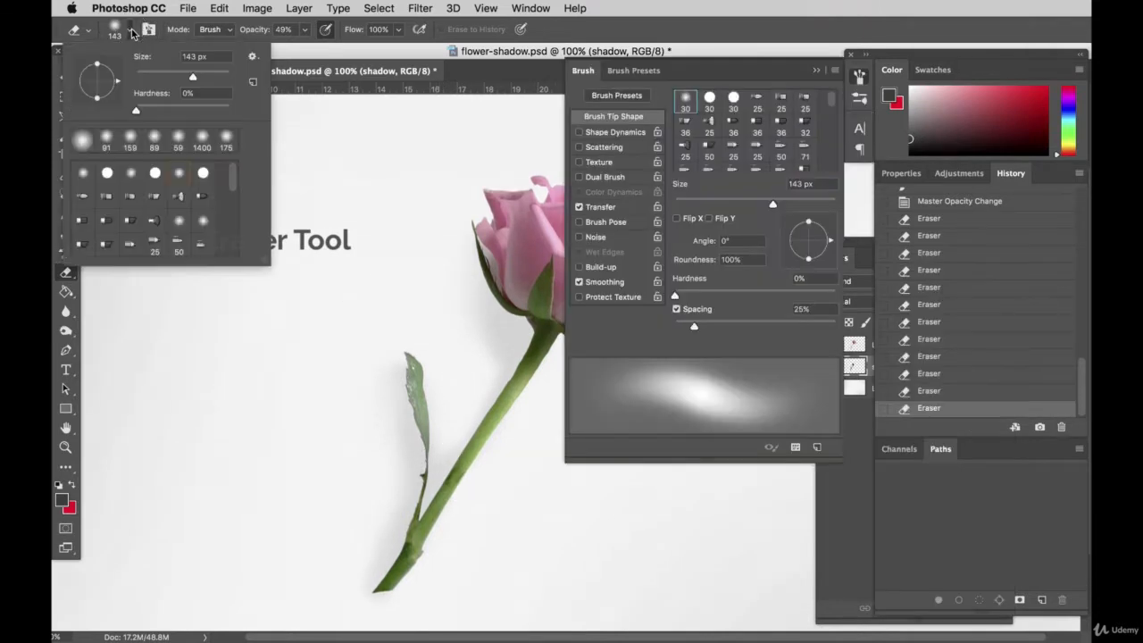
click(403, 304)
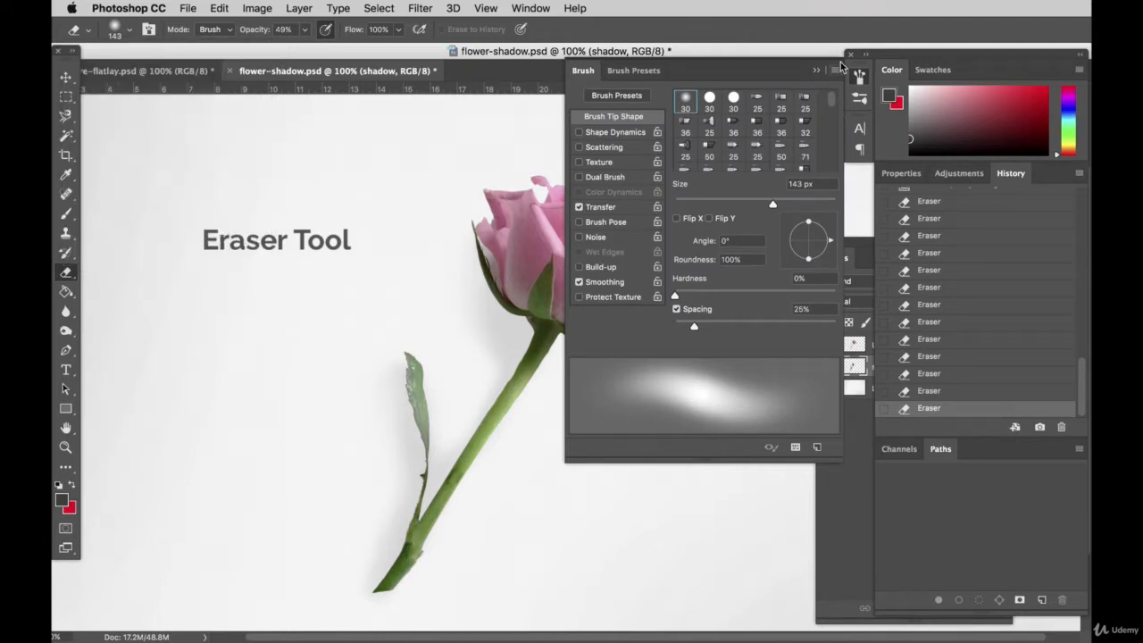
click(815, 71)
click(132, 31)
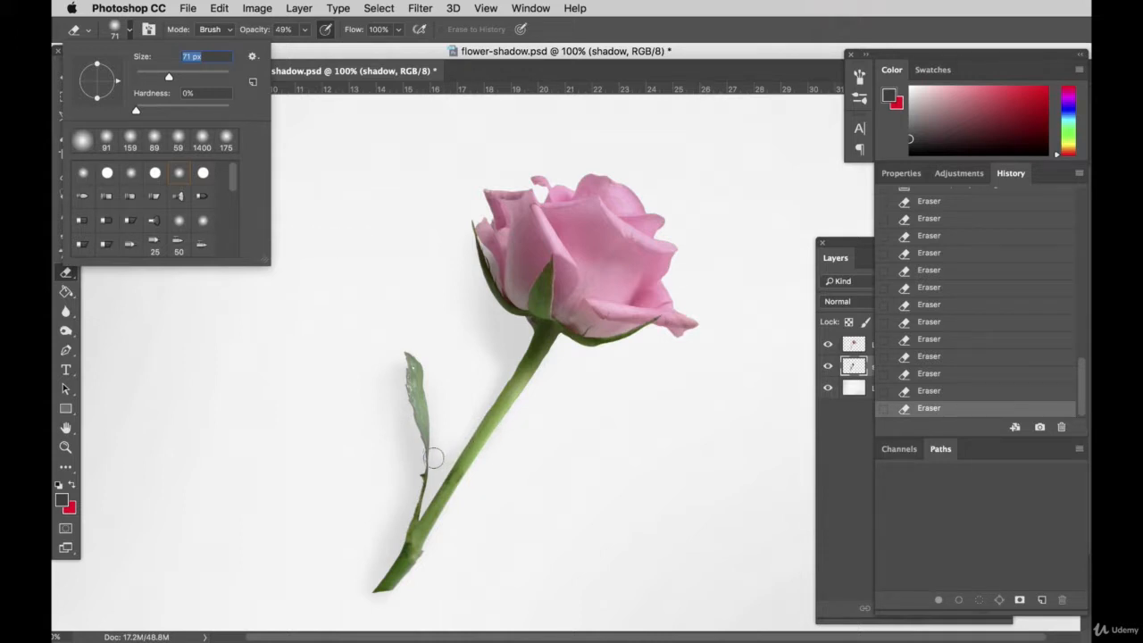
key(Return)
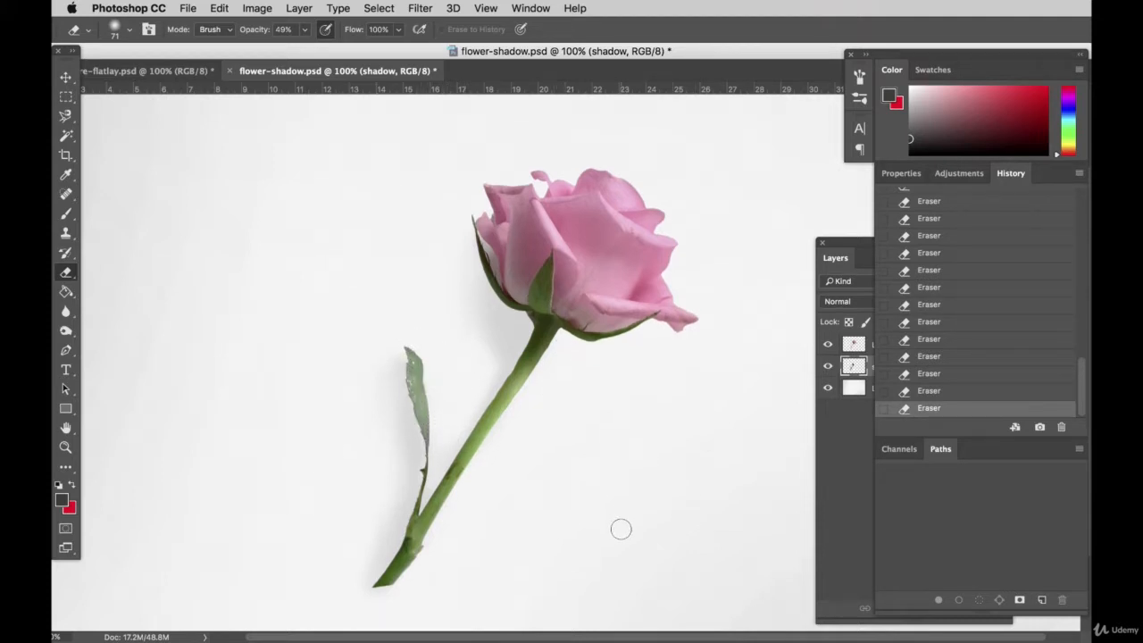
Step: Raise the shadow layer's opacity to 58%
click(72, 80)
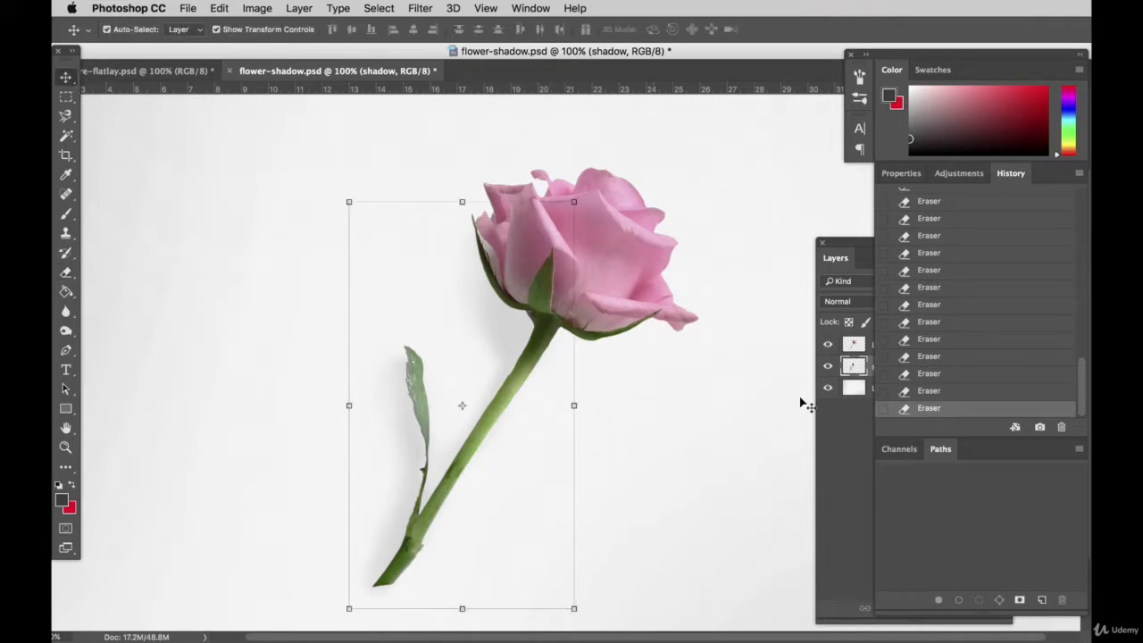
drag(850, 244, 756, 246)
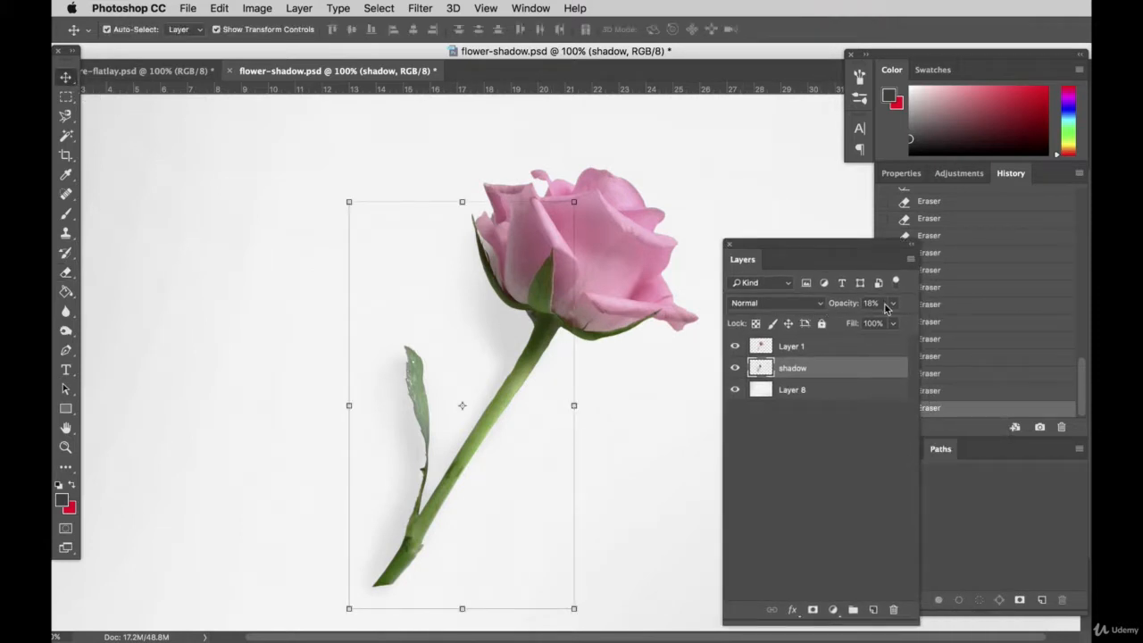
click(888, 305)
drag(852, 324, 854, 326)
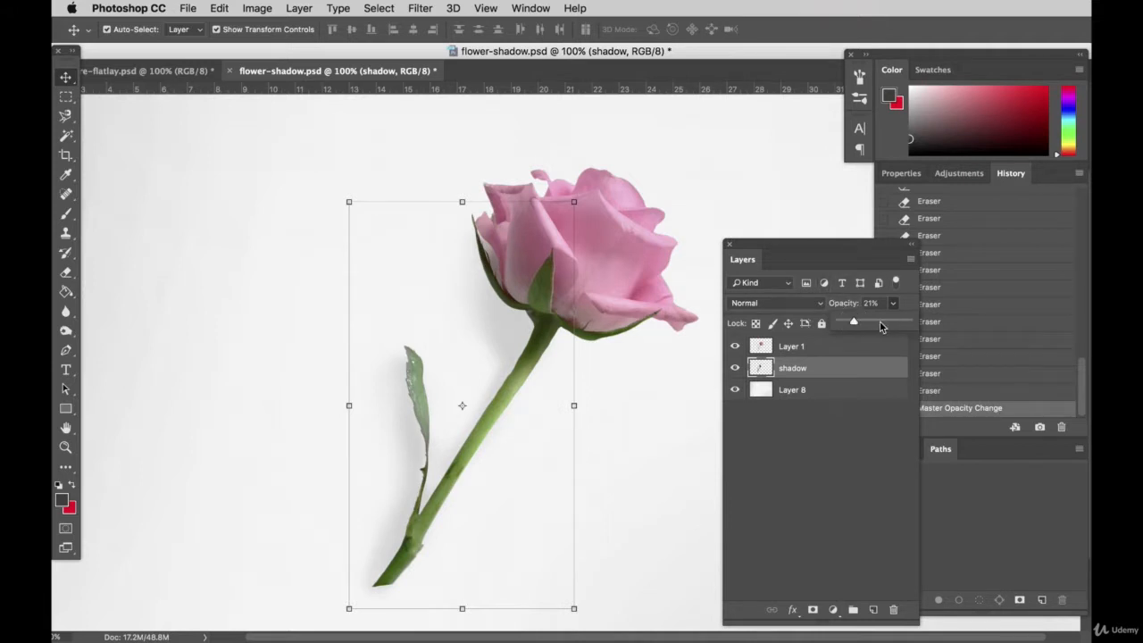
mouse_move(879, 321)
mouse_down()
mouse_move(868, 323)
mouse_move(879, 321)
mouse_up()
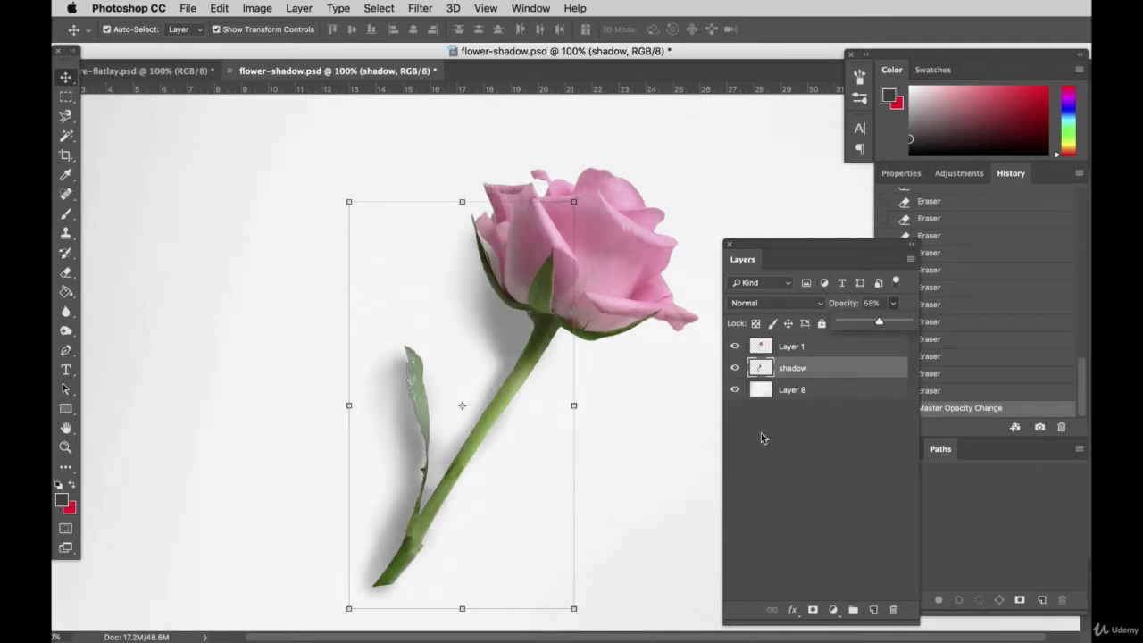
Step: Erase the outer edge of the shadow along the lower stem on the shadow layer
key(alt+bracketleft)
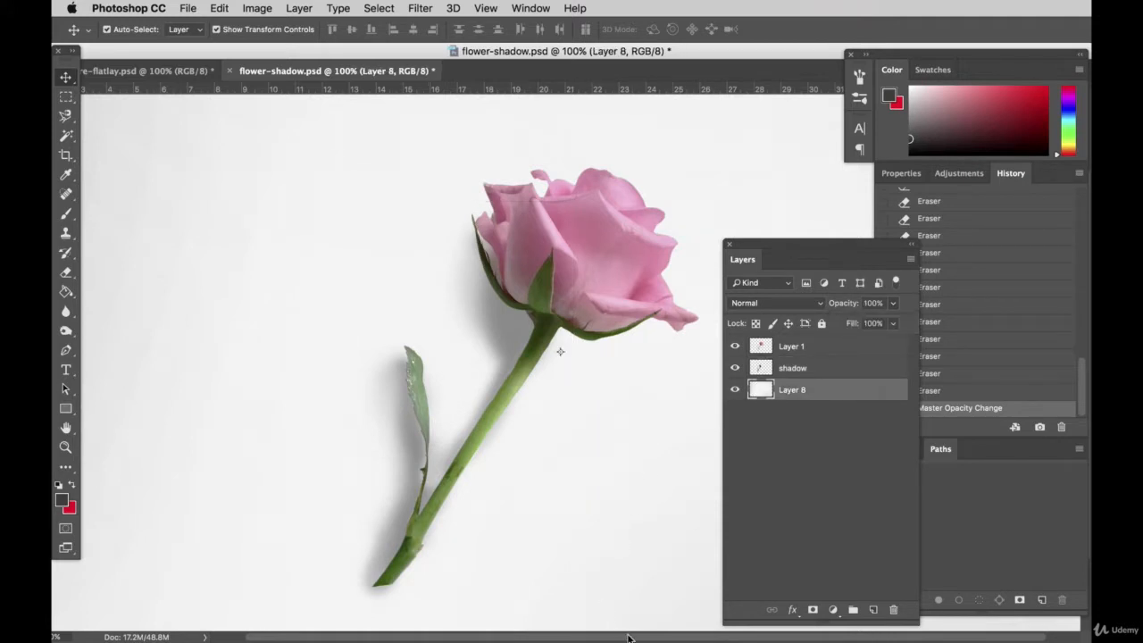
scroll(623, 483, up, 1)
key(alt+bracketleft)
key(alt+bracketleft)
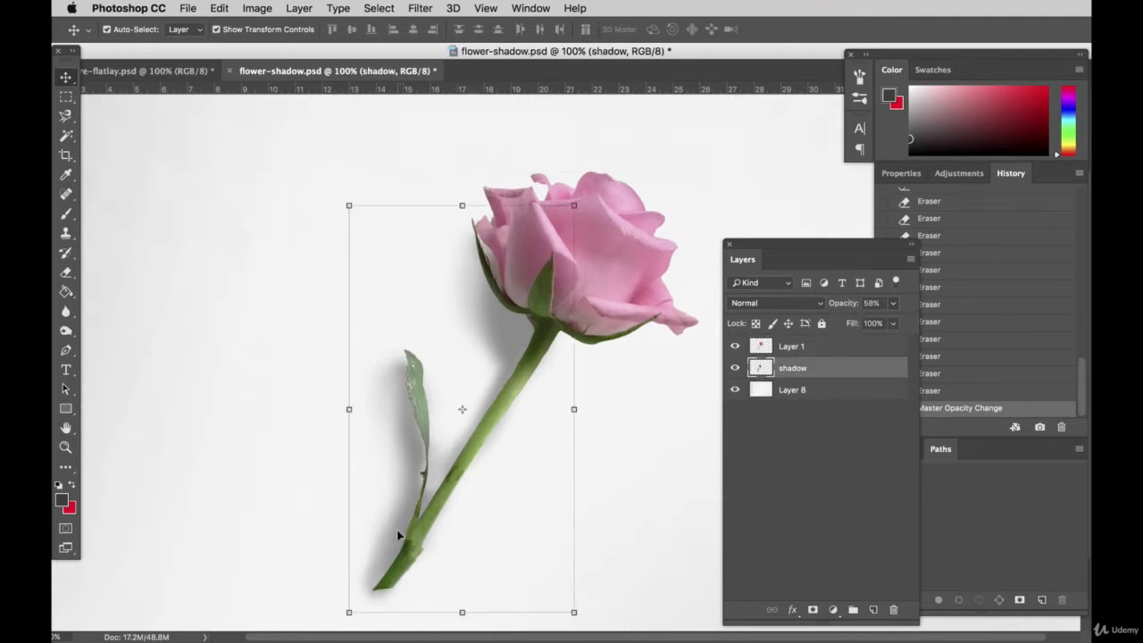
click(72, 275)
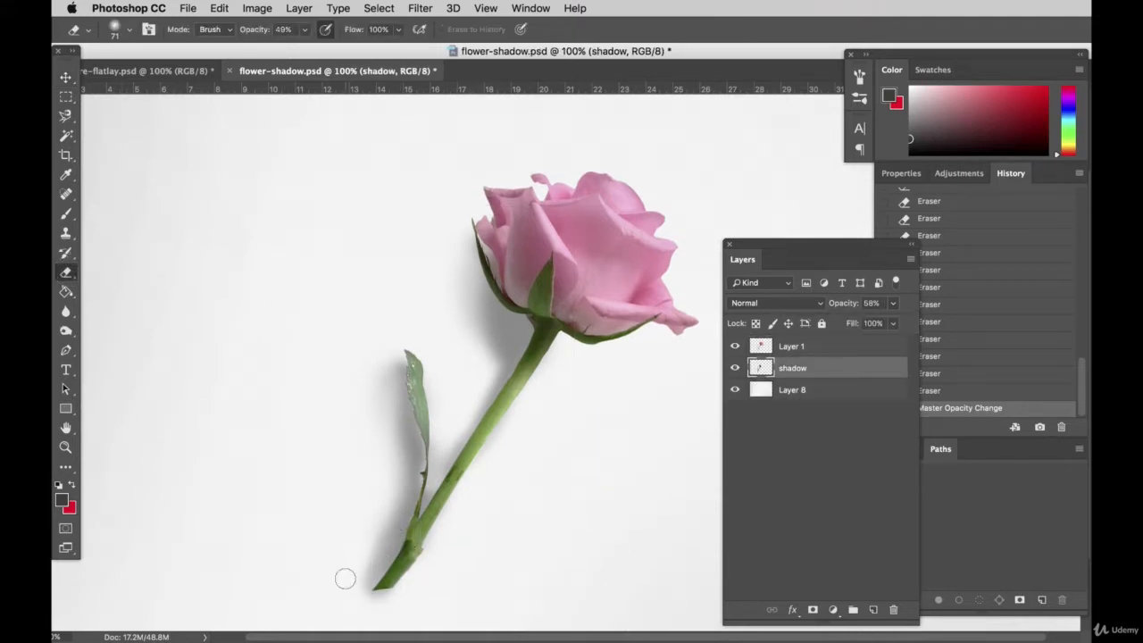
mouse_move(345, 578)
mouse_down()
mouse_move(382, 534)
mouse_move(386, 507)
mouse_move(354, 579)
mouse_move(375, 528)
mouse_move(358, 565)
mouse_up()
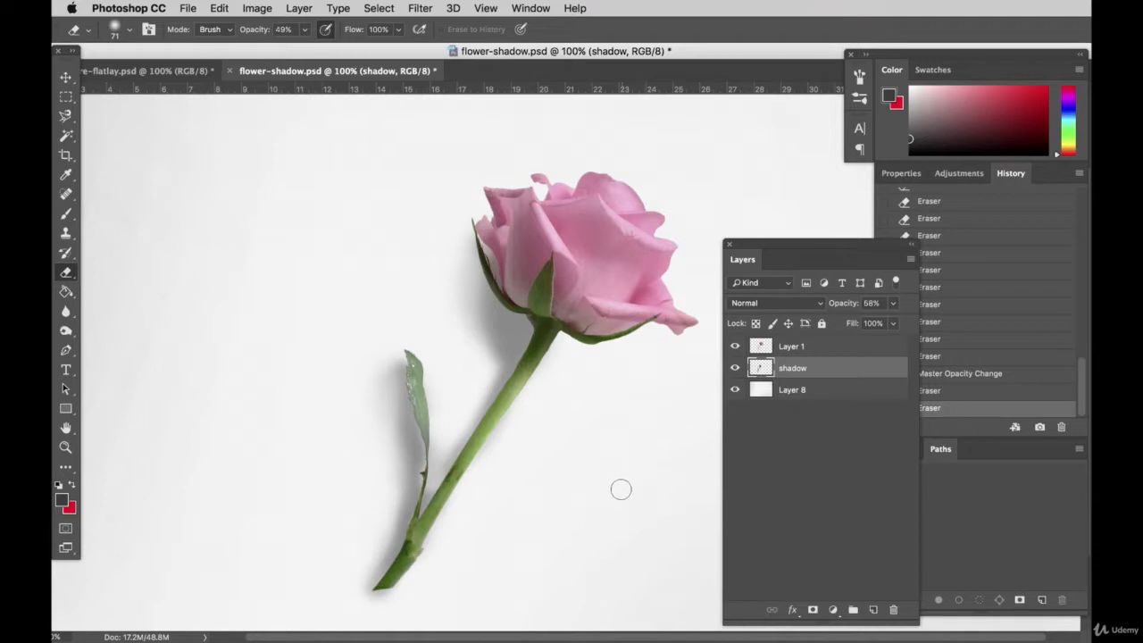
Step: Erase the shadow spill along the side of the stem facing away from the leaf on the shadow layer
scroll(620, 489, up, 1)
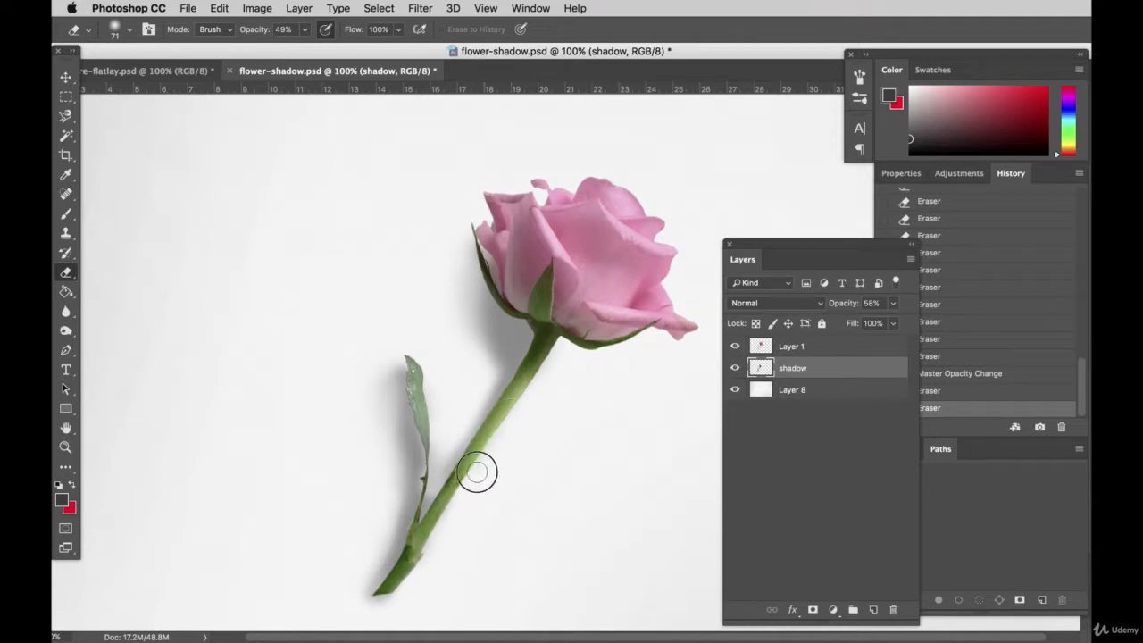
drag(530, 412, 415, 576)
scroll(518, 482, up, 3)
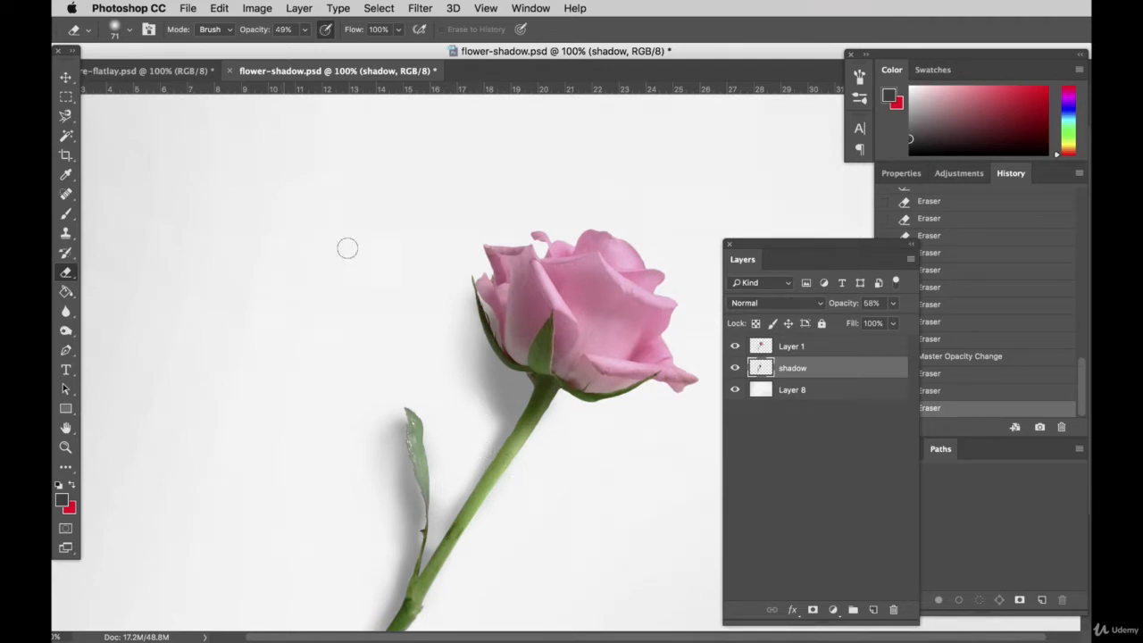
Step: Lower the shadow layer's opacity to 34% and move the Layers panel off the canvas, clear of the rose
click(892, 304)
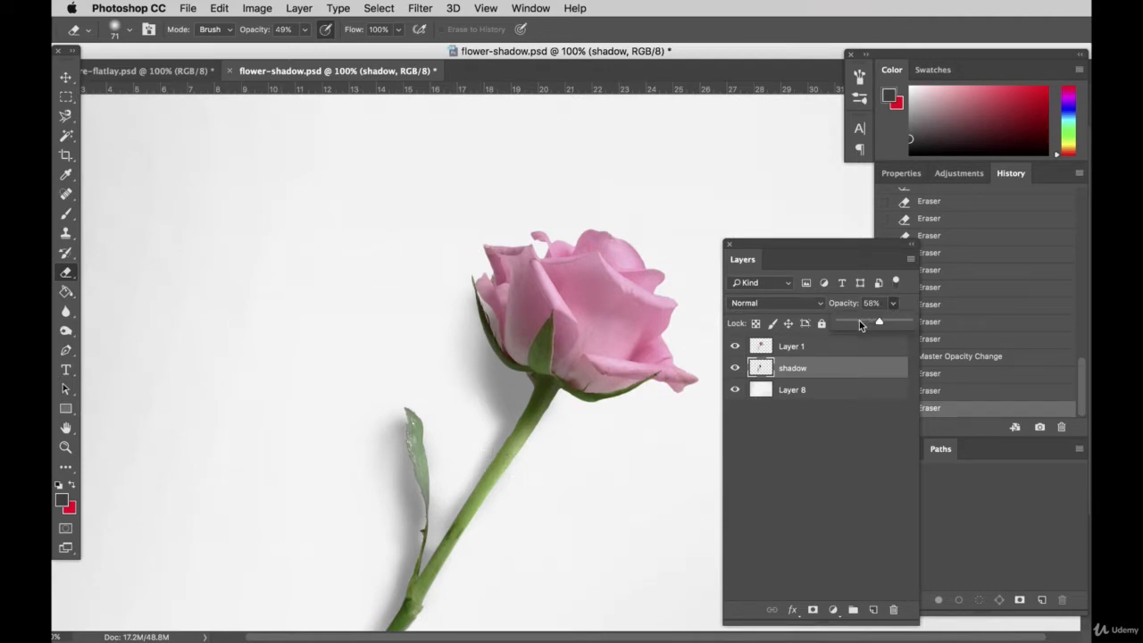
drag(860, 325, 863, 325)
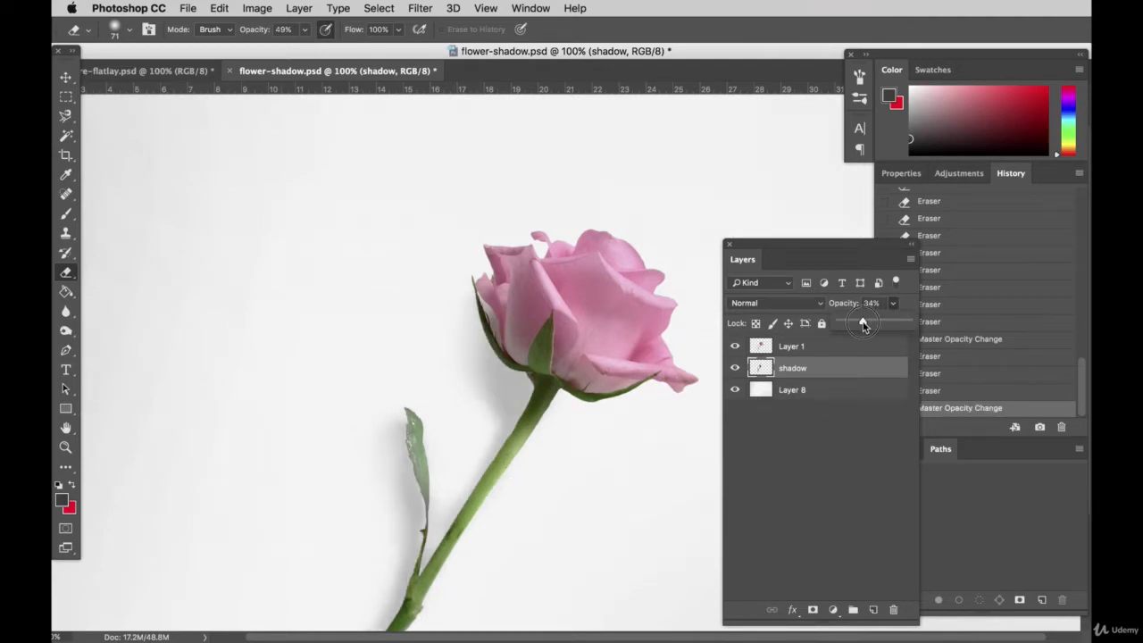
scroll(515, 538, down, 5)
scroll(515, 538, up, 2)
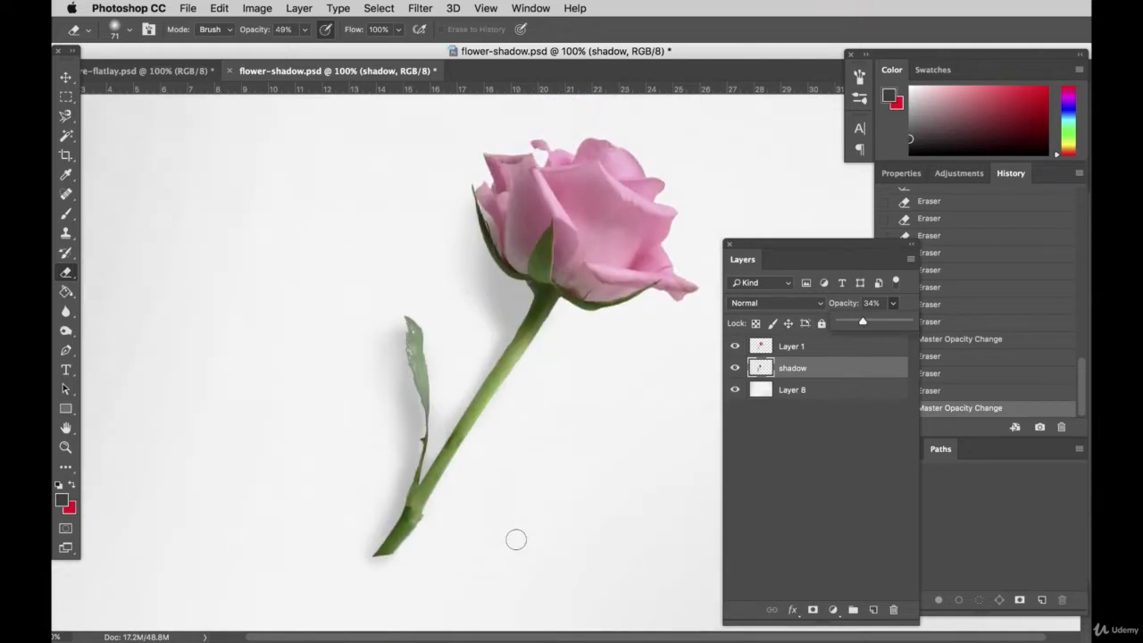
scroll(477, 275, up, 1)
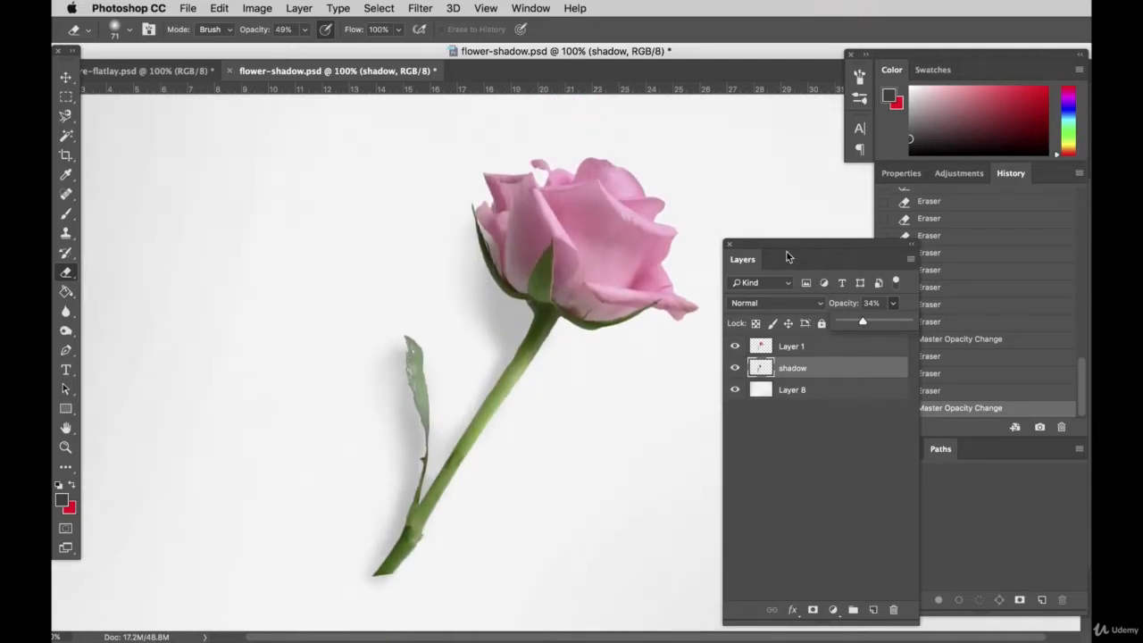
drag(787, 257, 920, 260)
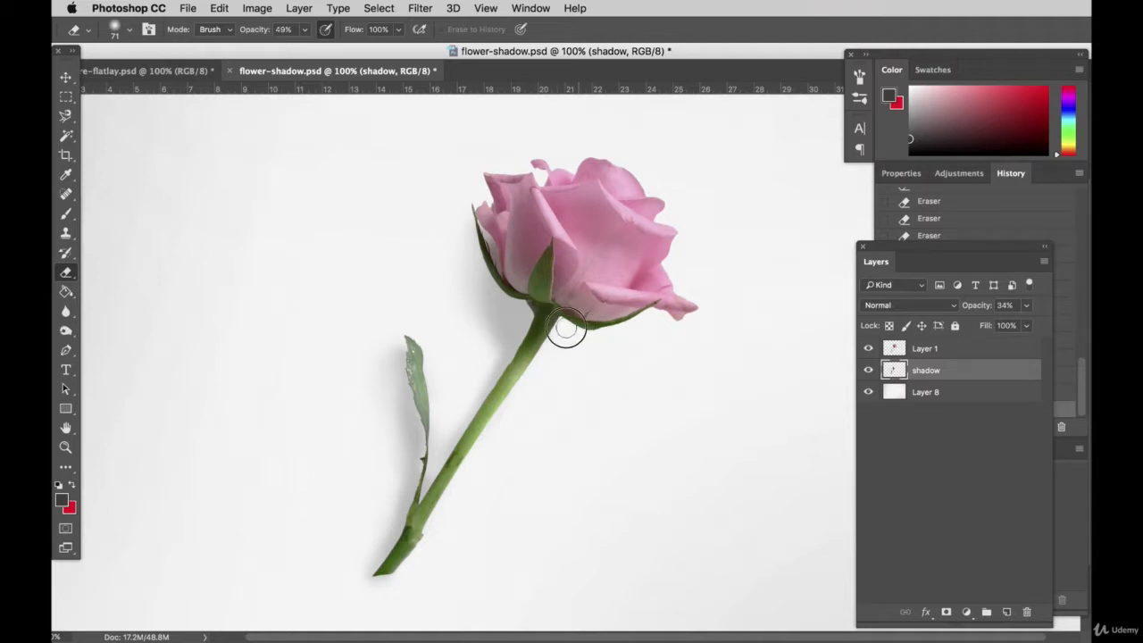
Step: Touch up the shadow beneath the flower head beside the upper stem with the Brush and the Eraser
click(65, 213)
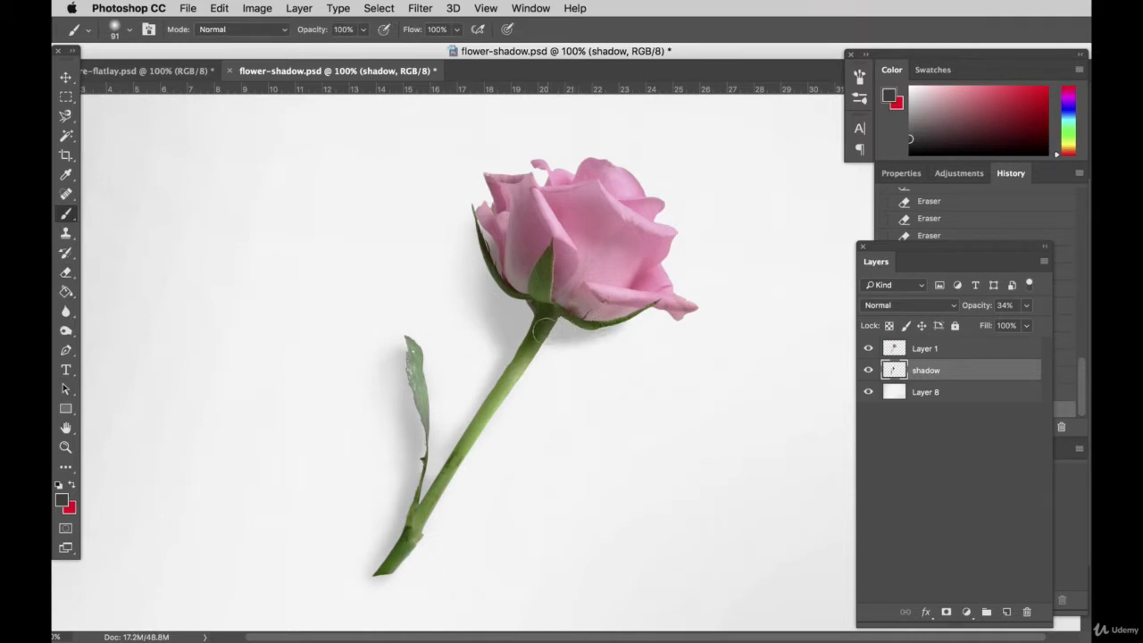
click(65, 273)
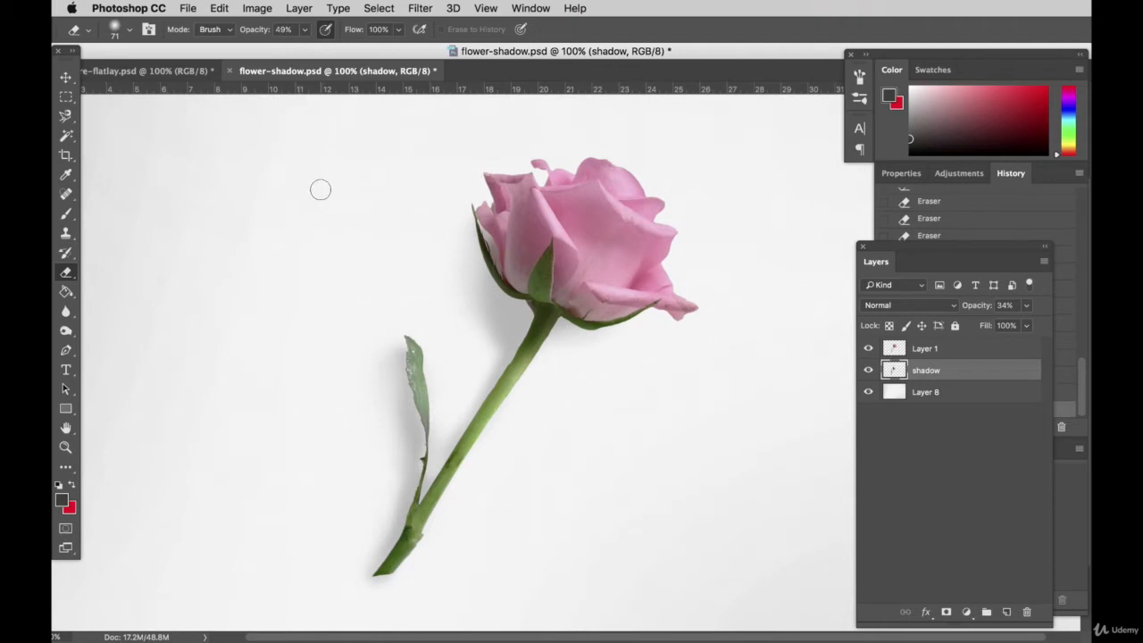
Step: Set the Eraser opacity to 15% and softly thin the shadow's outer edge between the flower head and the leaf
mouse_move(484, 355)
mouse_down()
mouse_move(490, 342)
mouse_move(469, 295)
mouse_up()
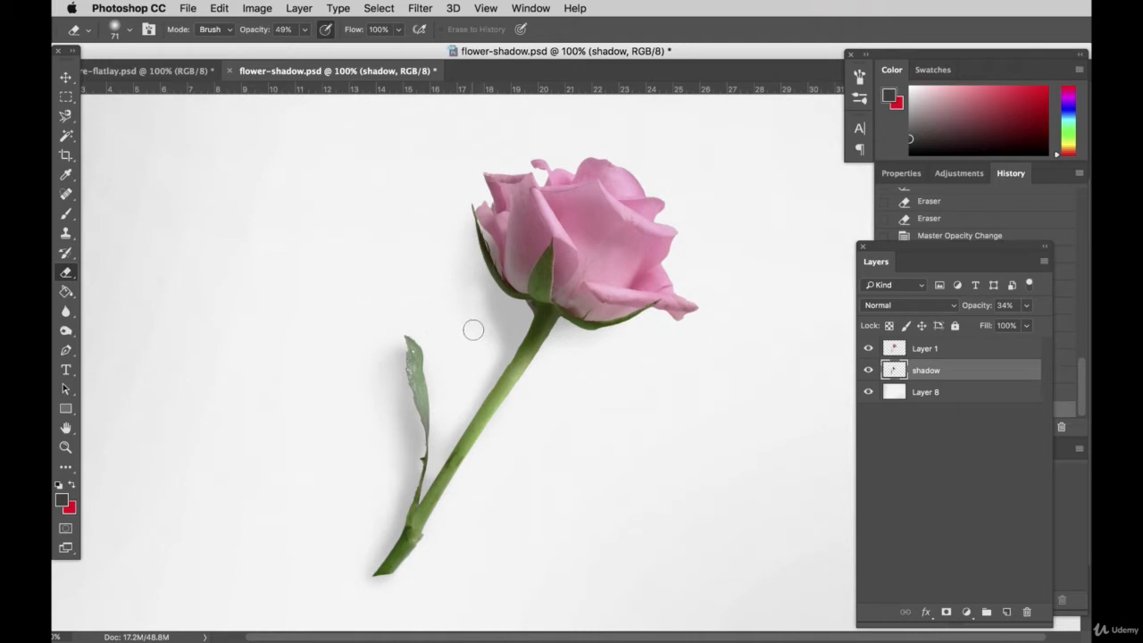
click(304, 29)
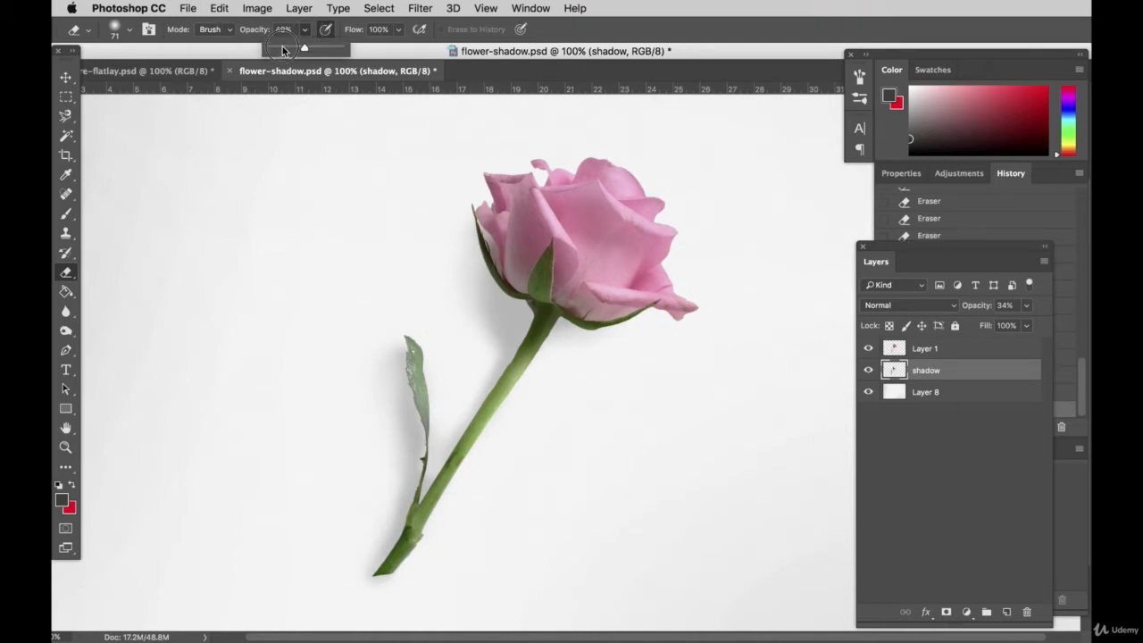
click(283, 48)
mouse_move(490, 350)
mouse_down()
mouse_move(494, 326)
mouse_move(475, 293)
mouse_up()
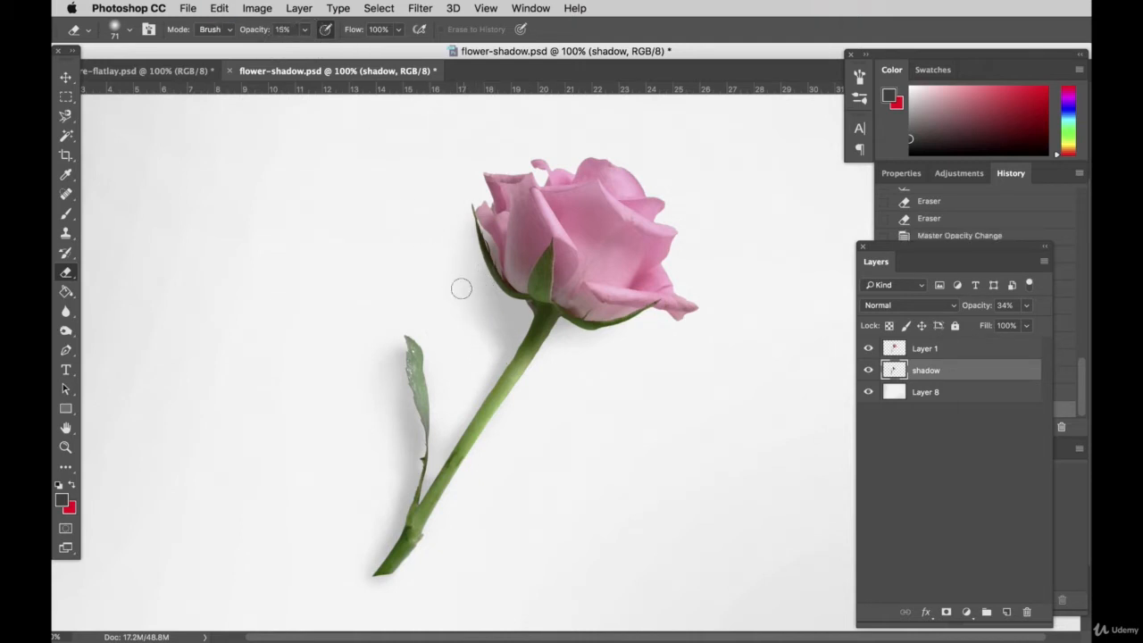
drag(482, 345, 471, 306)
mouse_move(477, 349)
mouse_down()
mouse_move(489, 333)
mouse_move(462, 284)
mouse_up()
scroll(467, 330, up, 1)
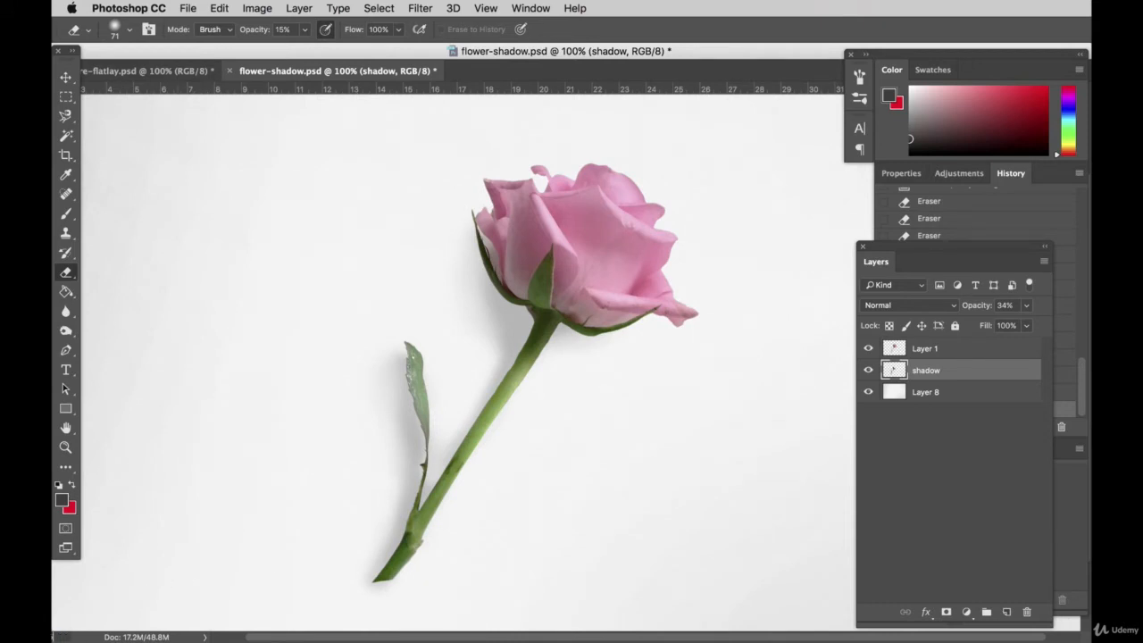
Step: Lower the shadow layer's opacity to 18% and deselect all layers to judge the whole image
key(Return)
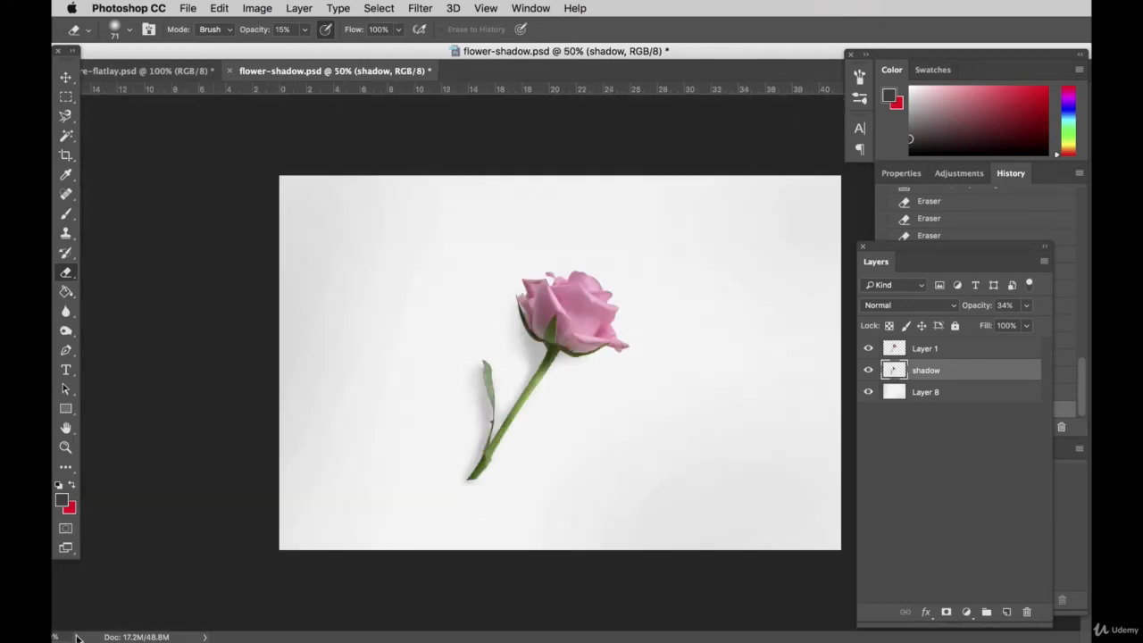
click(869, 349)
click(1025, 306)
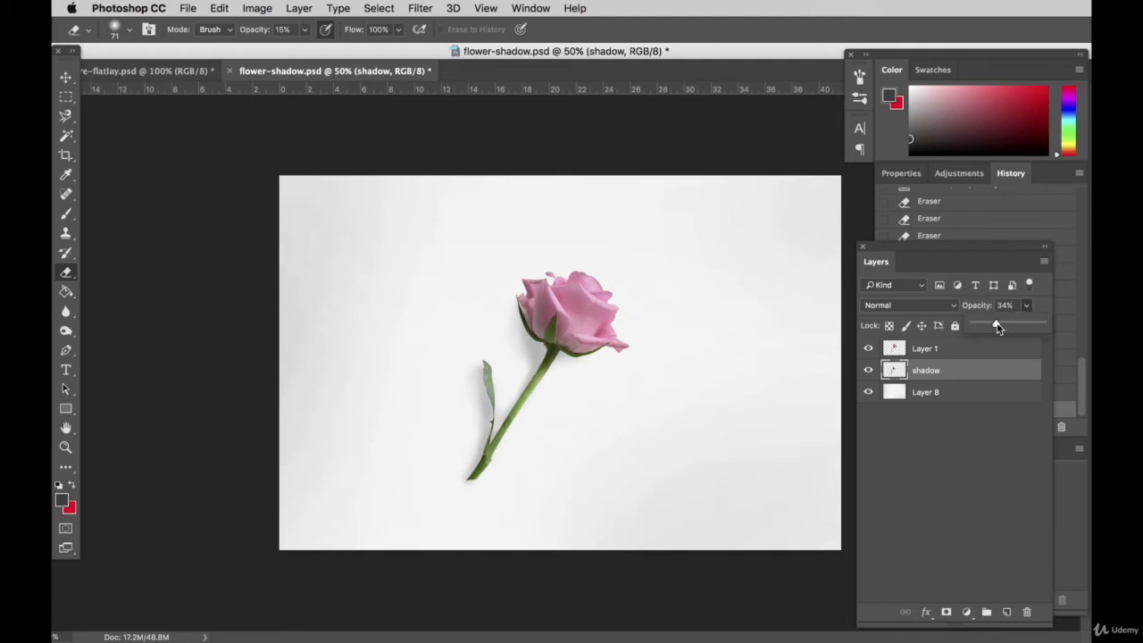
drag(998, 325, 985, 327)
click(65, 76)
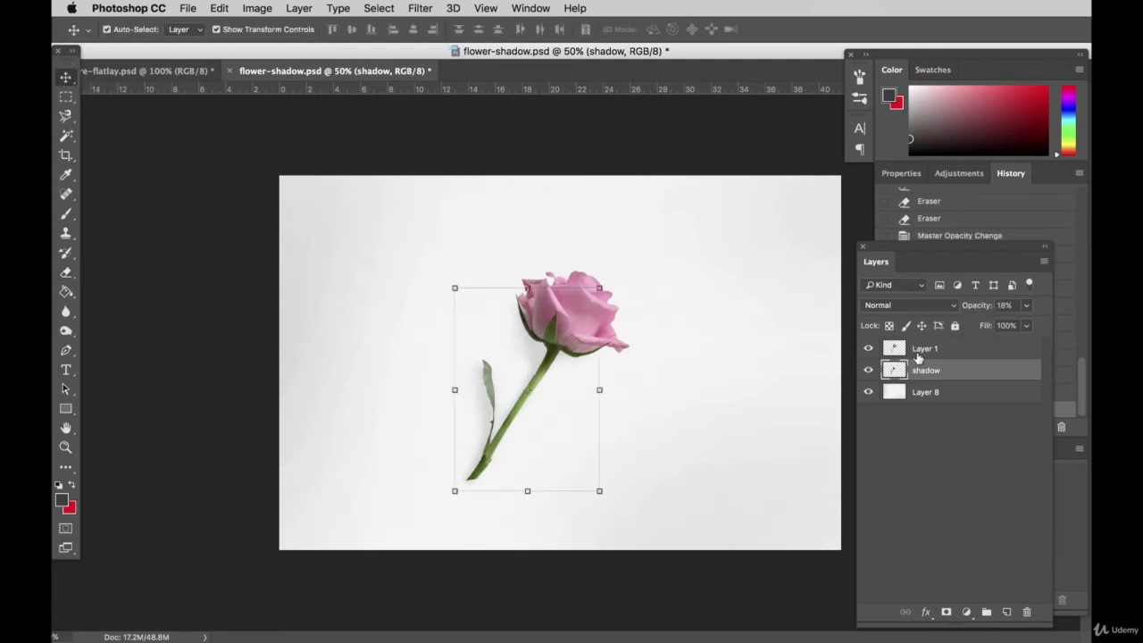
click(814, 295)
click(712, 135)
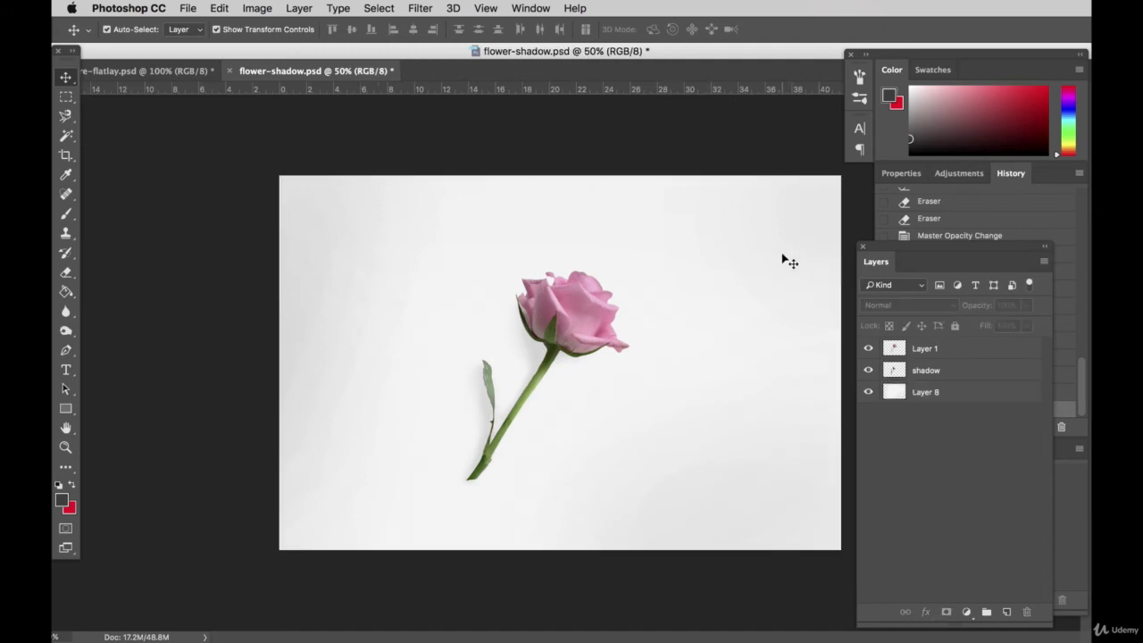
Step: Set the shadow layer's opacity to 27% and deselect all layers
click(565, 449)
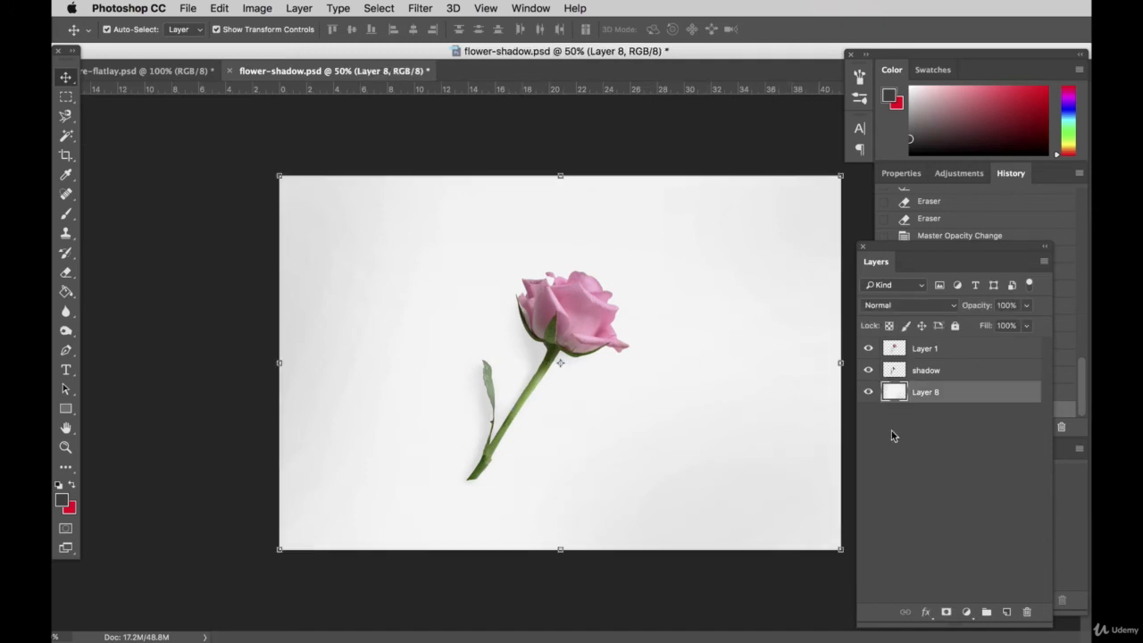
click(501, 351)
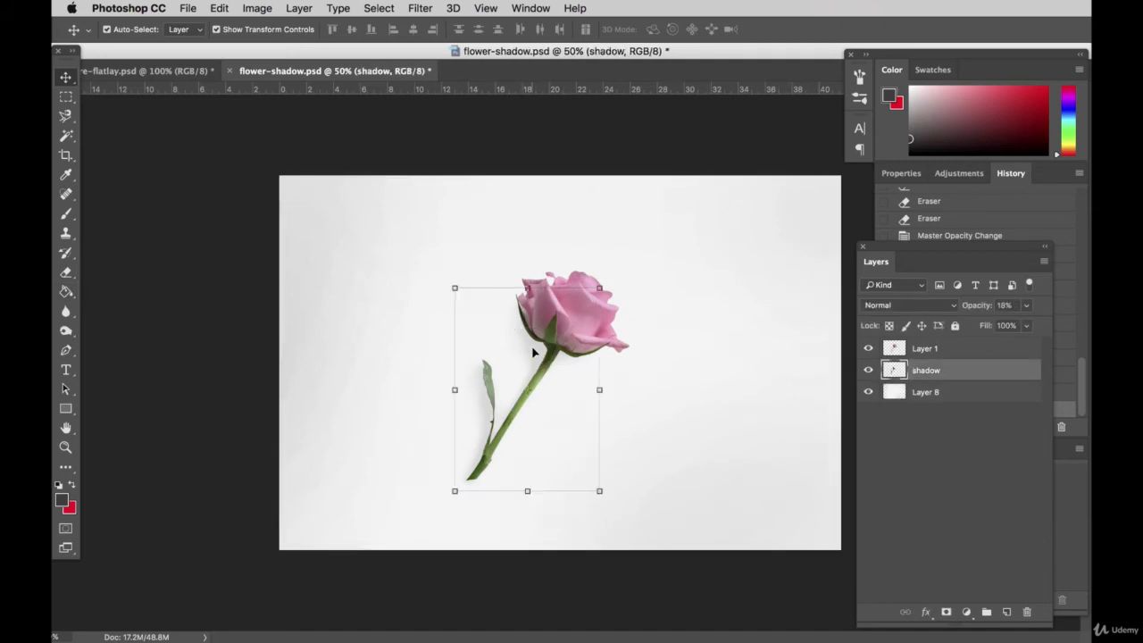
click(1025, 305)
drag(985, 324, 992, 324)
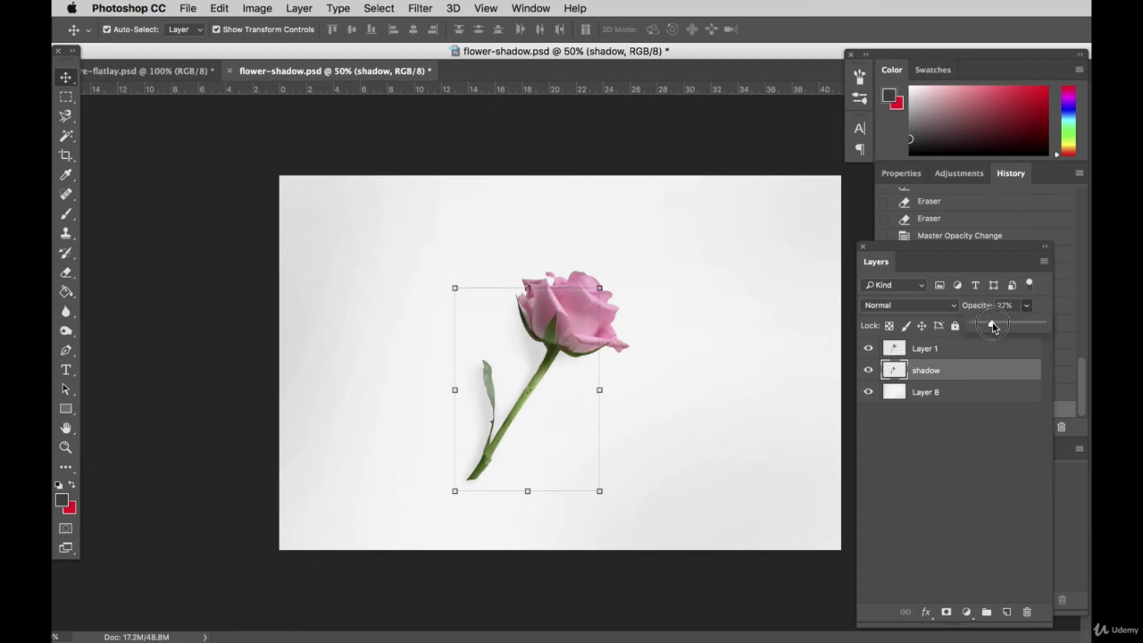
click(622, 131)
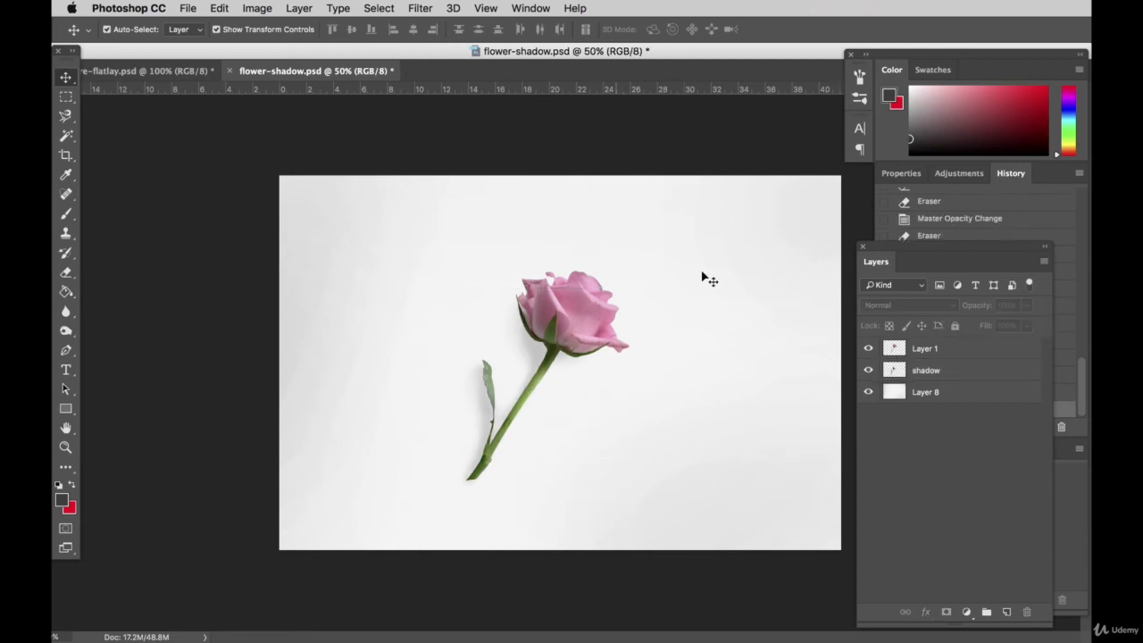